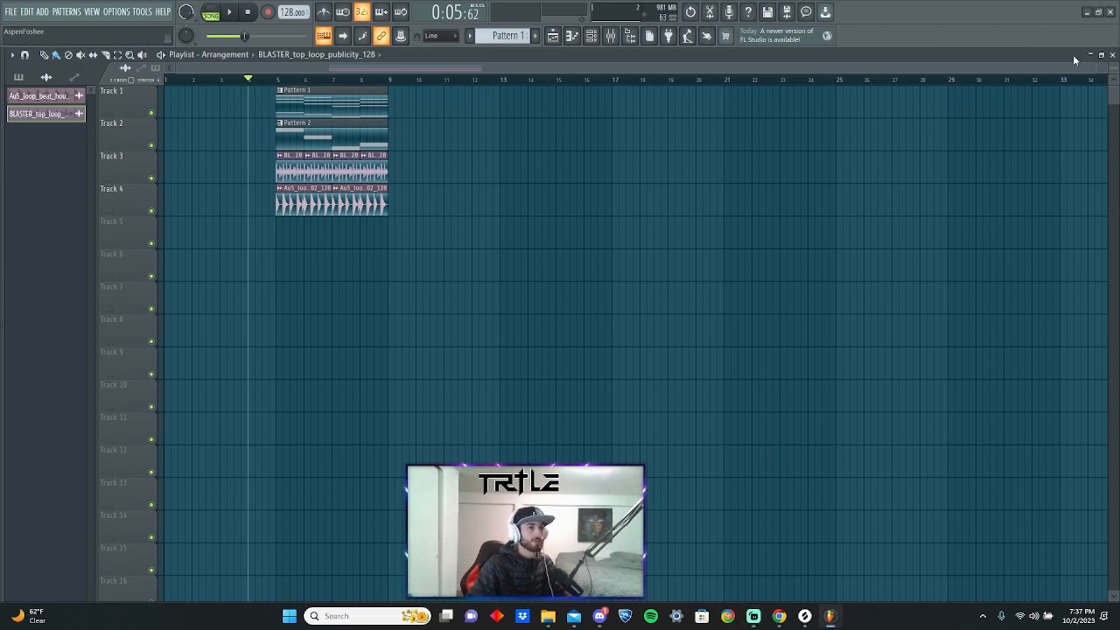
Open the Pattern 1 clip on Track 1 in the piano roll with all four chords in view
{"action": "left_click_drag", "start_coordinate": [1095, 69], "coordinate": [687, 73]}
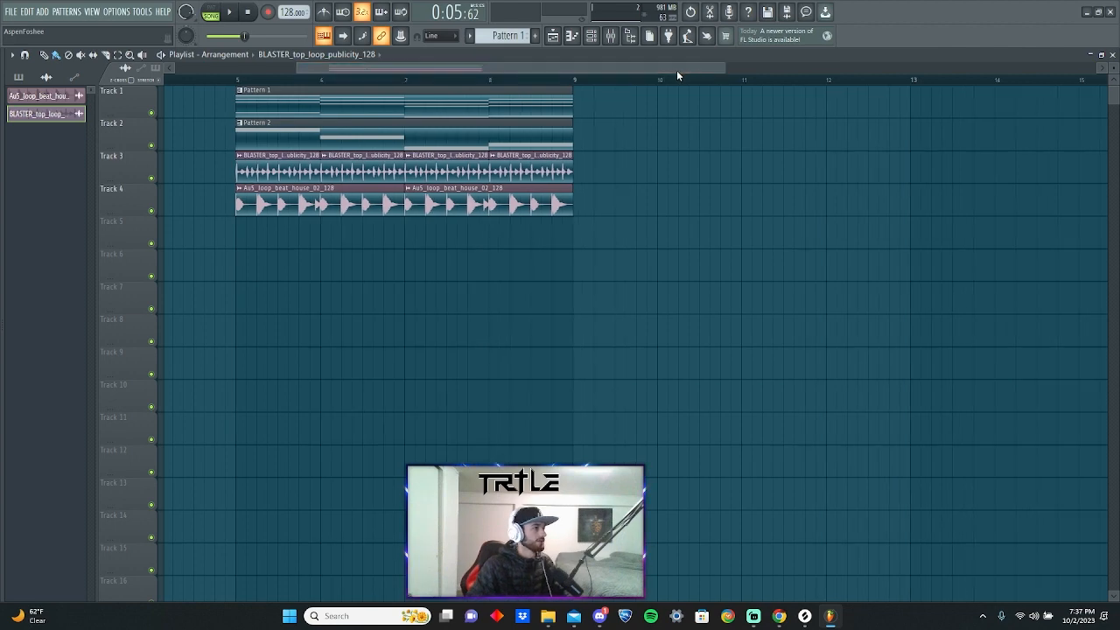
{"action": "mouse_move", "coordinate": [527, 68]}
{"action": "left_mouse_down"}
{"action": "mouse_move", "coordinate": [498, 67]}
{"action": "mouse_move", "coordinate": [507, 67]}
{"action": "left_mouse_up"}
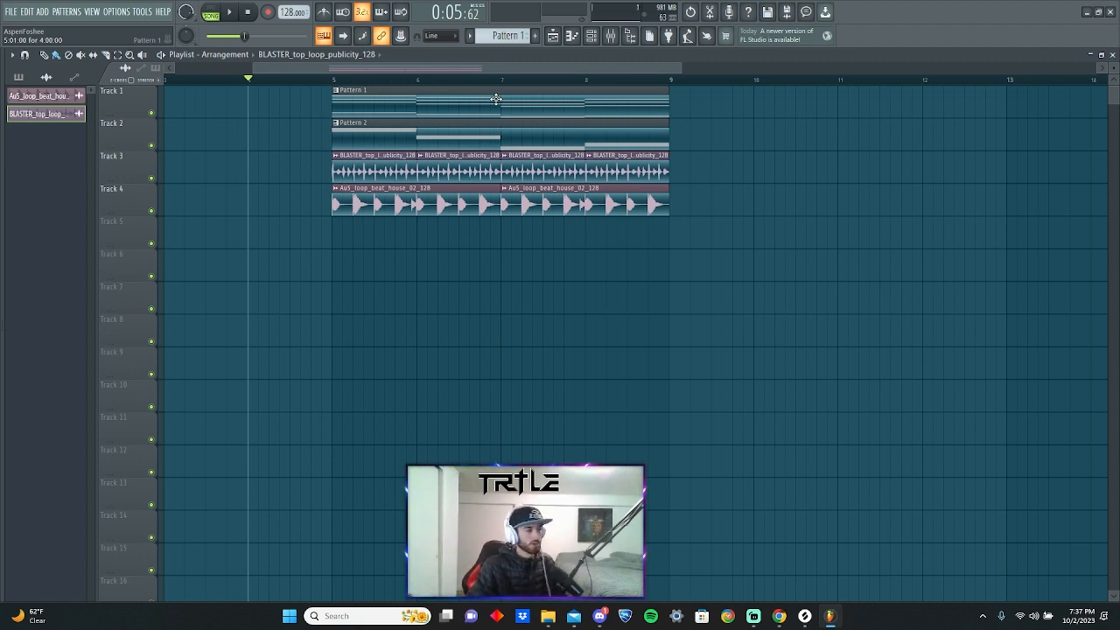
{"action": "left_click", "coordinate": [597, 37]}
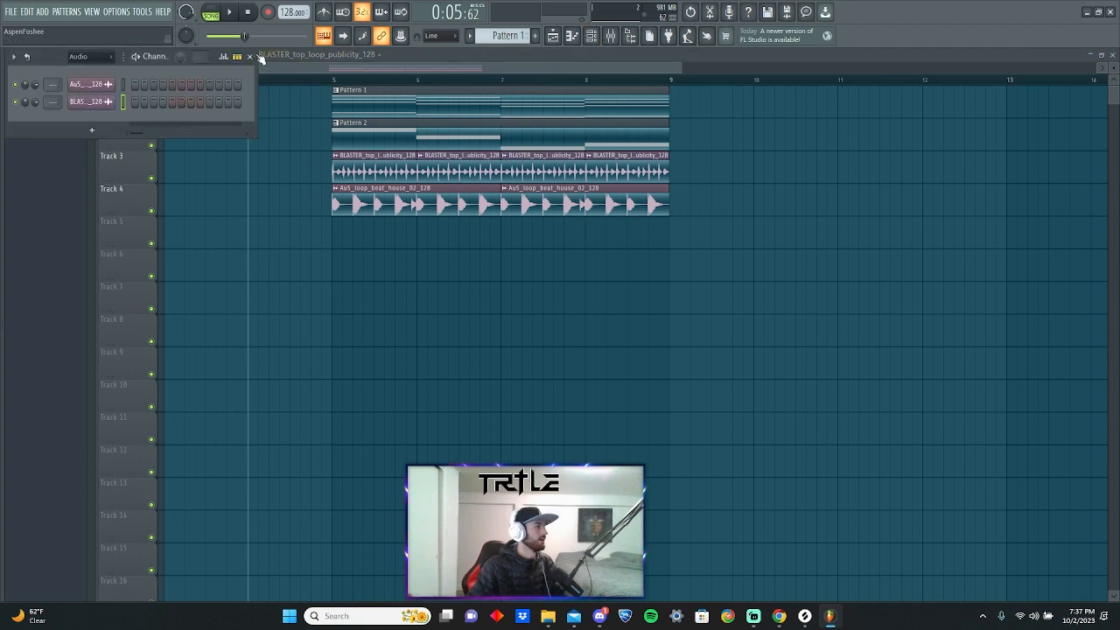
{"action": "left_click", "coordinate": [257, 56]}
{"action": "double_click", "coordinate": [413, 105]}
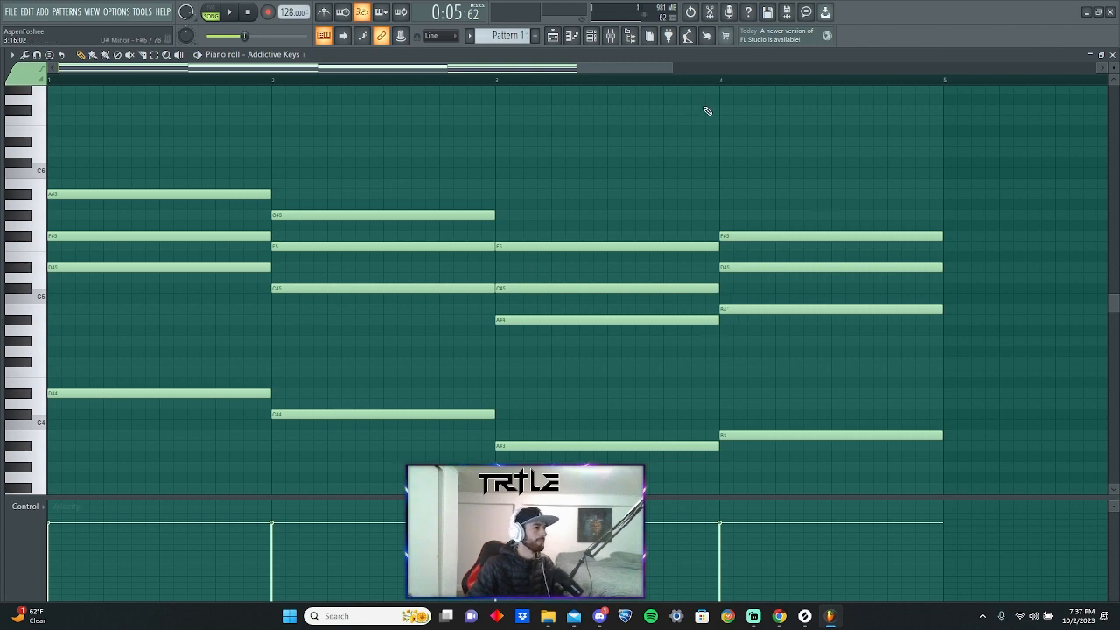
{"action": "left_click_drag", "start_coordinate": [672, 68], "coordinate": [712, 66]}
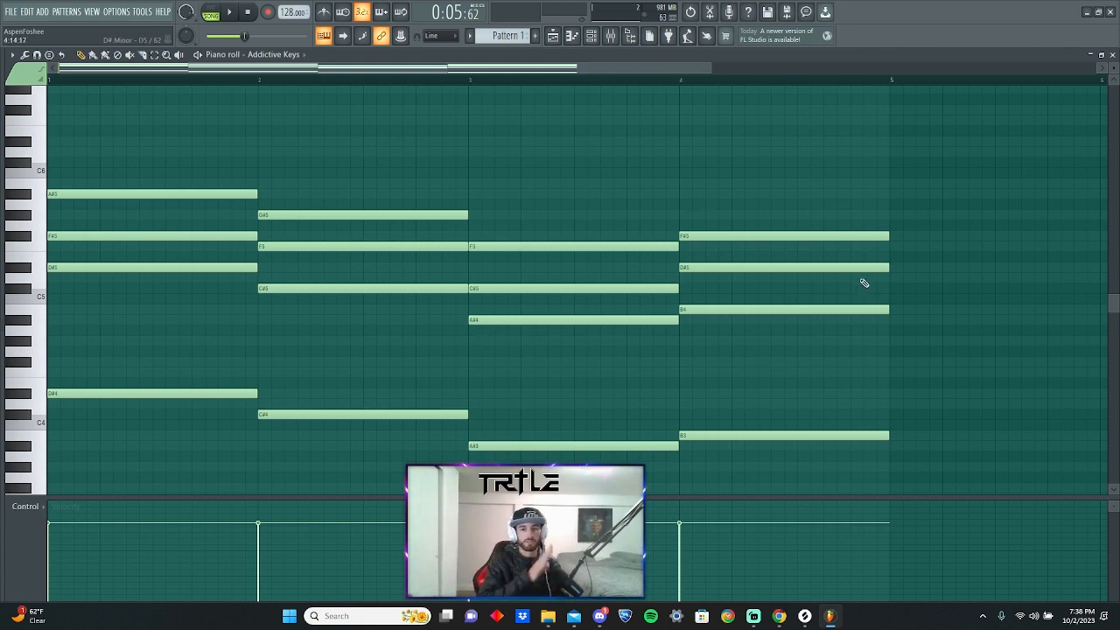
Inspect the Addictive Keys instrument used by Pattern 1, then close its window and the channel rack
{"action": "left_click", "coordinate": [596, 39]}
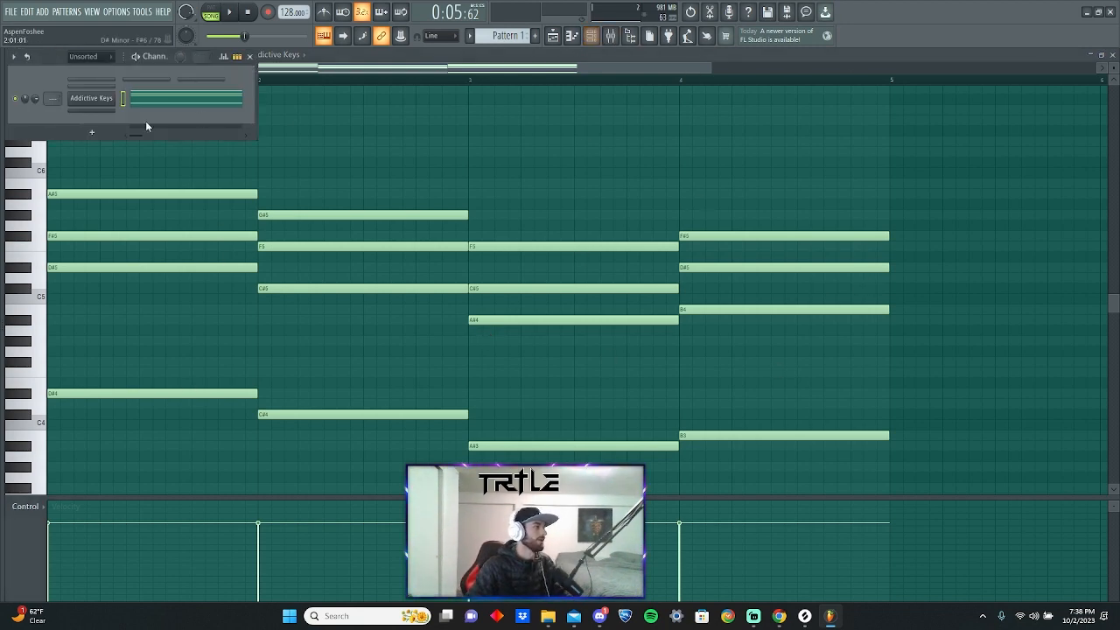
{"action": "left_click", "coordinate": [87, 104]}
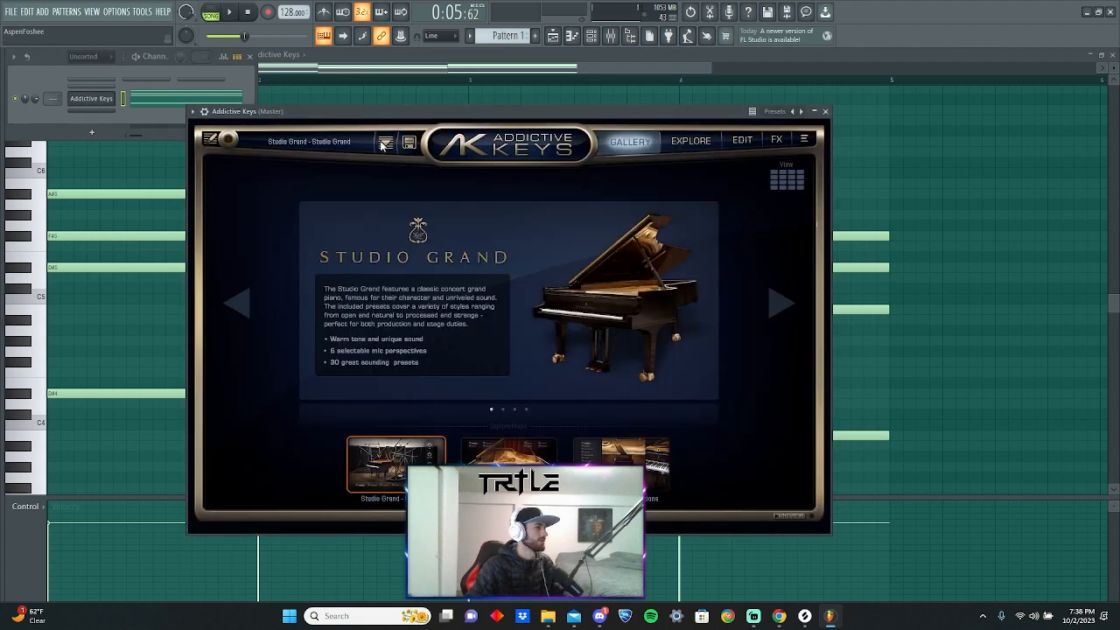
{"action": "left_click", "coordinate": [825, 112]}
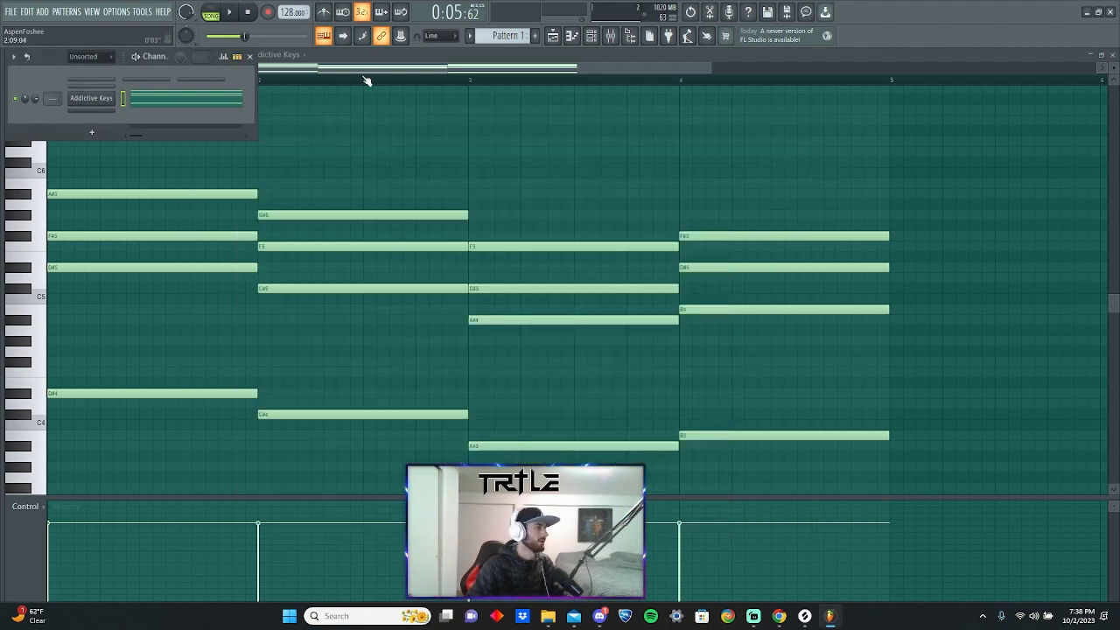
{"action": "left_click", "coordinate": [251, 56]}
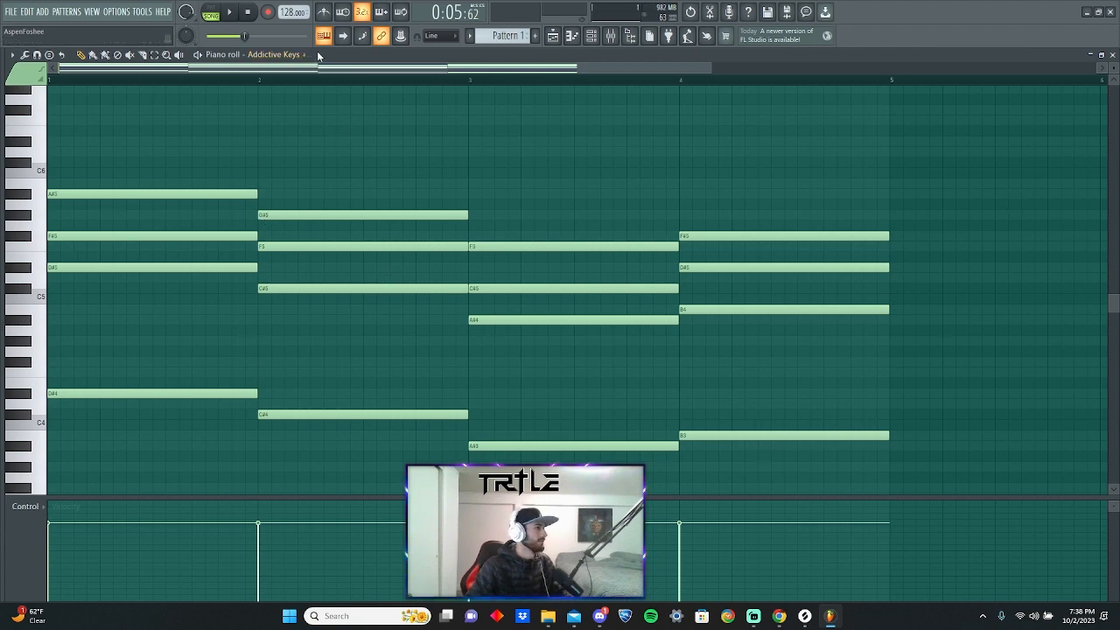
Switch playback to pattern mode and play through the Pattern 1 chord progression
{"action": "key", "text": "l"}
{"action": "key", "text": "space"}
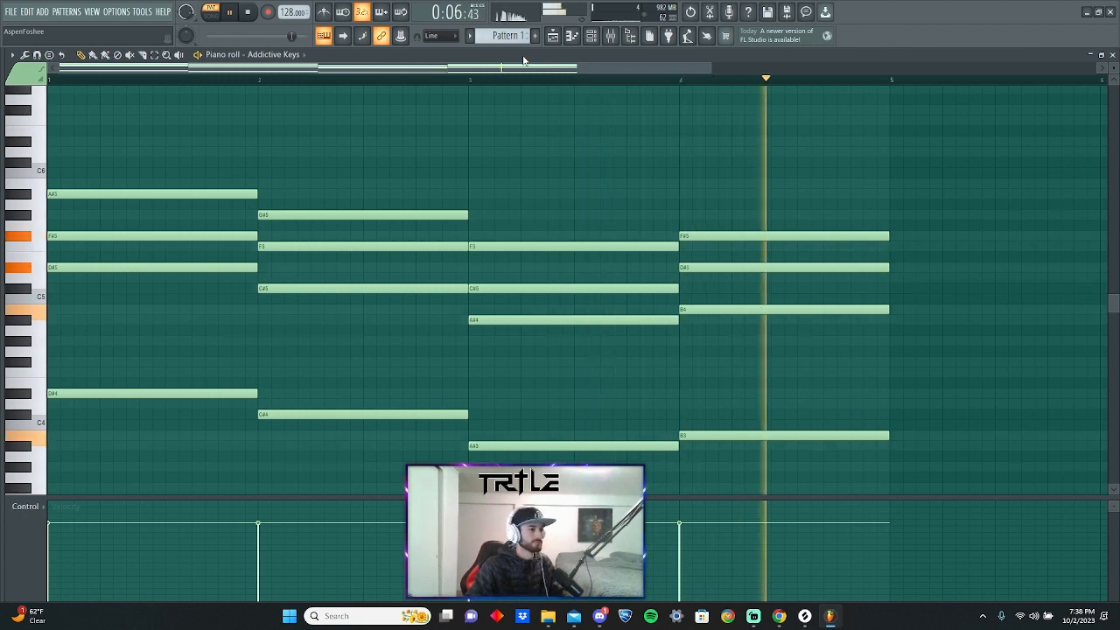
{"action": "key", "text": "space"}
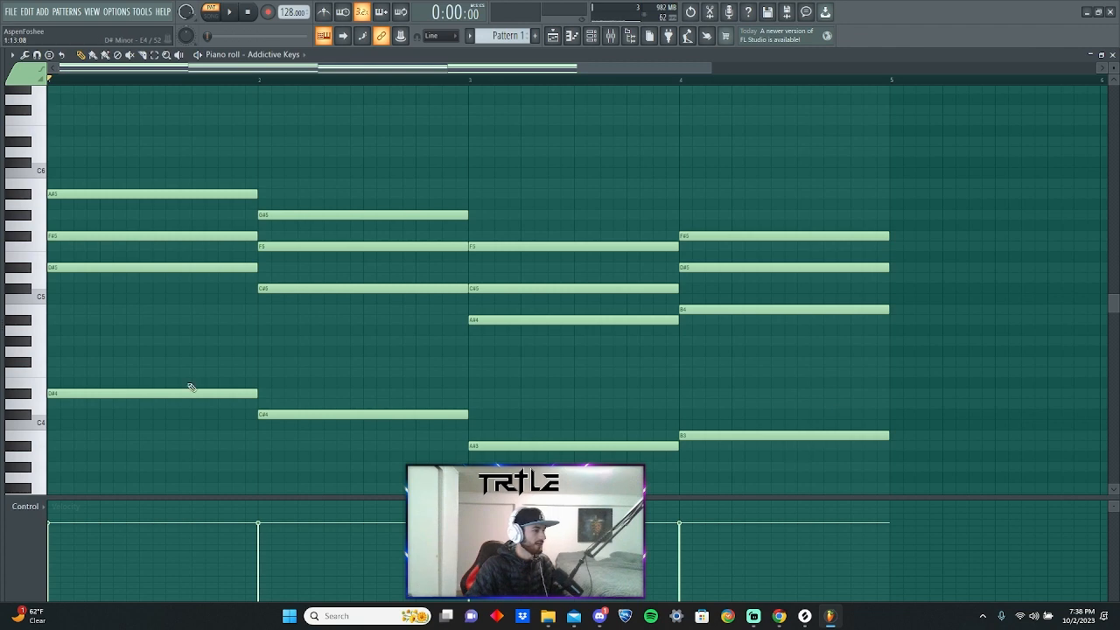
{"action": "scroll", "coordinate": [173, 299], "scroll_direction": "up", "scroll_amount": 2}
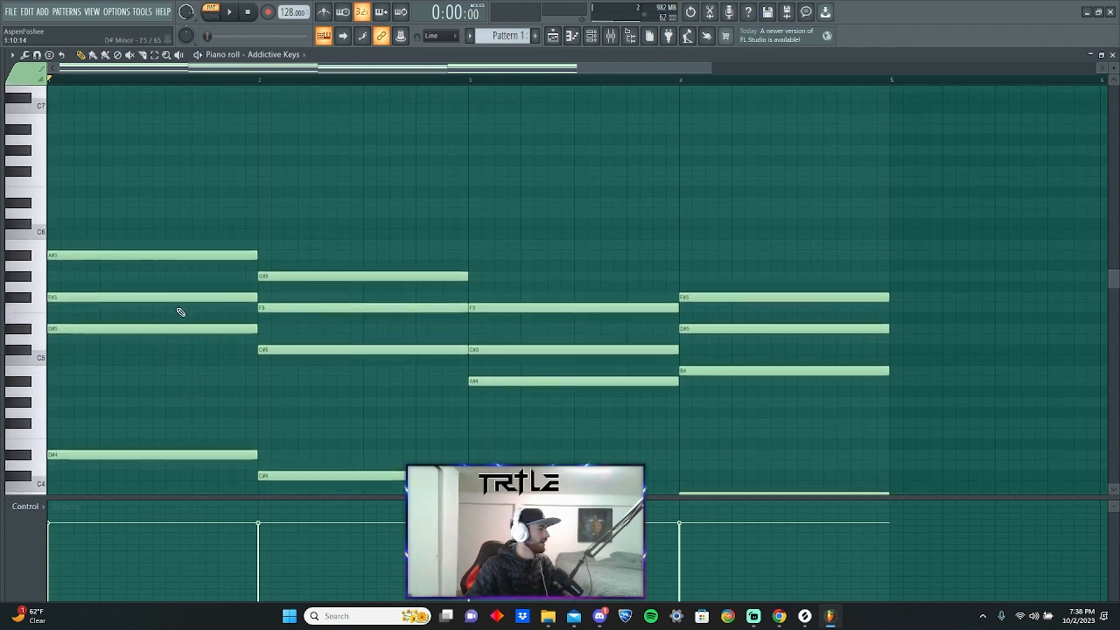
{"action": "left_click", "coordinate": [180, 299]}
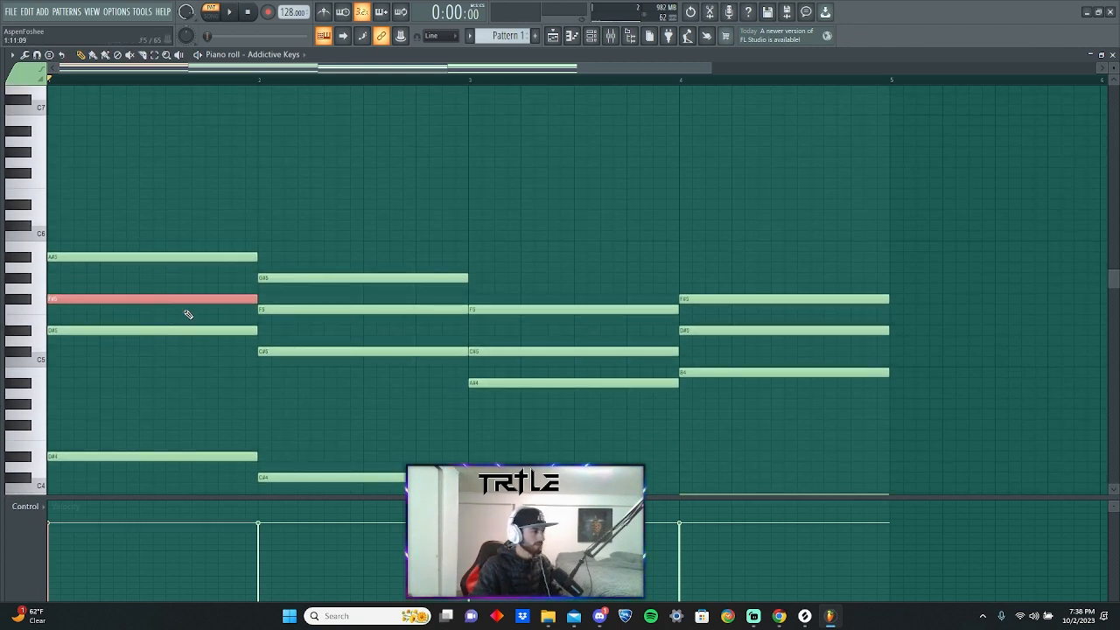
{"action": "key", "text": "ctrl+Up"}
{"action": "left_click_drag", "start_coordinate": [94, 168], "coordinate": [85, 296]}
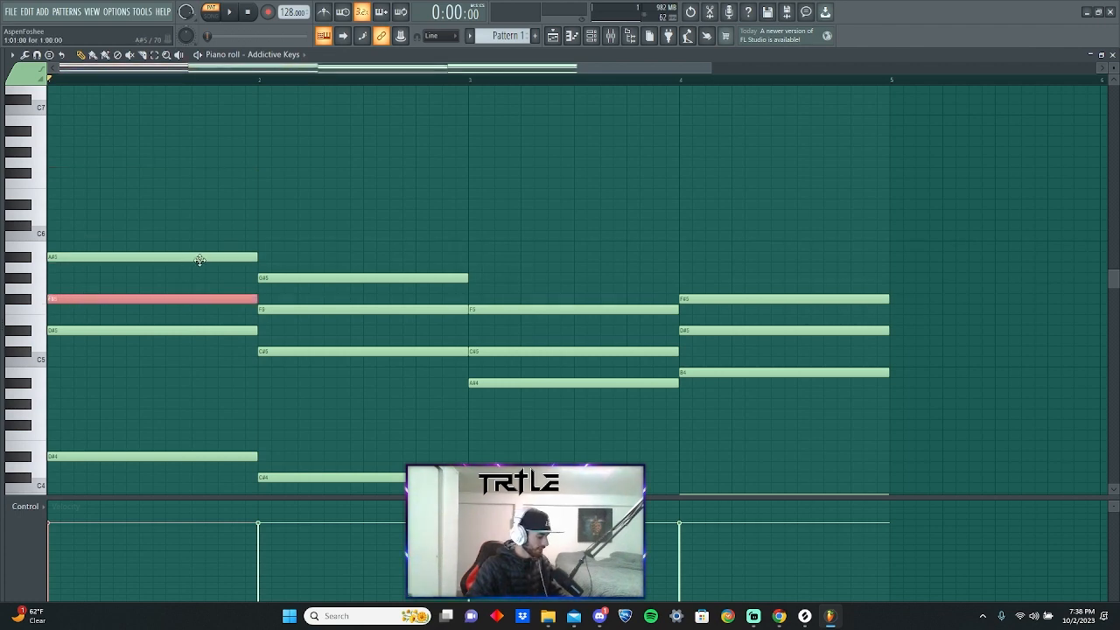
Raise the middle upper note of each of the four chords (F#5, F5, C#5, D#5) by one octave and play the pattern
{"action": "left_click", "coordinate": [145, 288]}
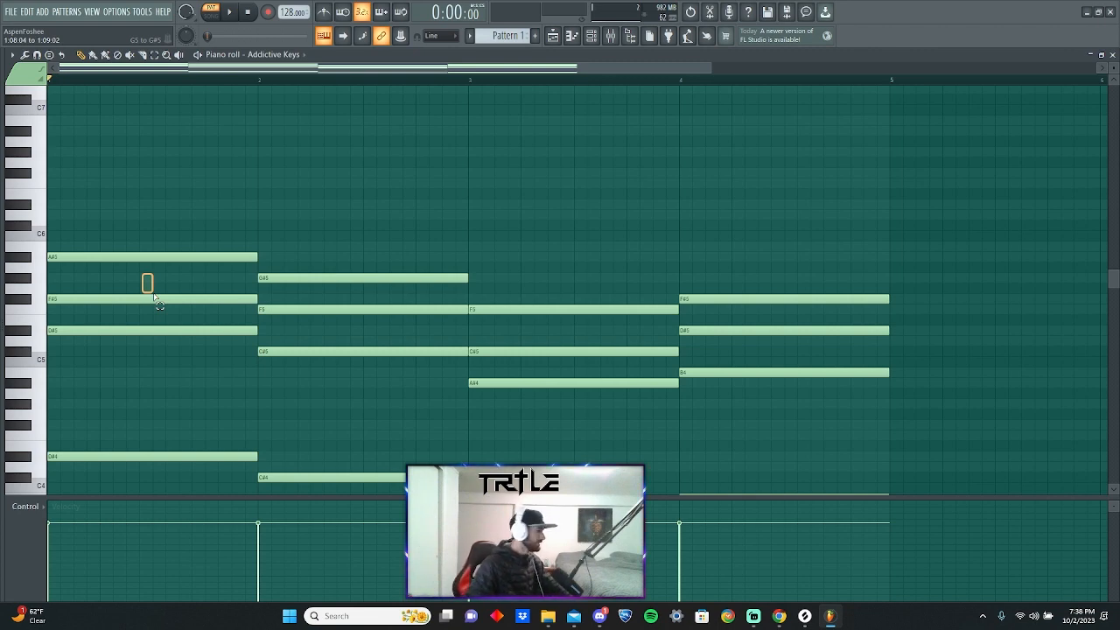
{"action": "left_click_drag", "start_coordinate": [151, 292], "coordinate": [206, 312]}
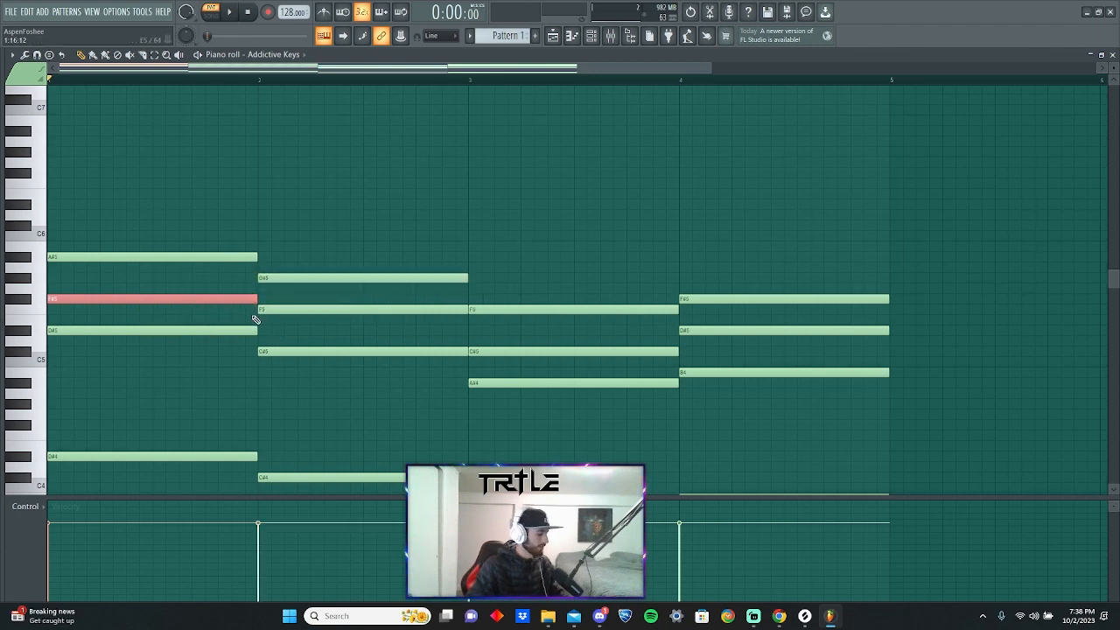
{"action": "key", "text": "ctrl+Up"}
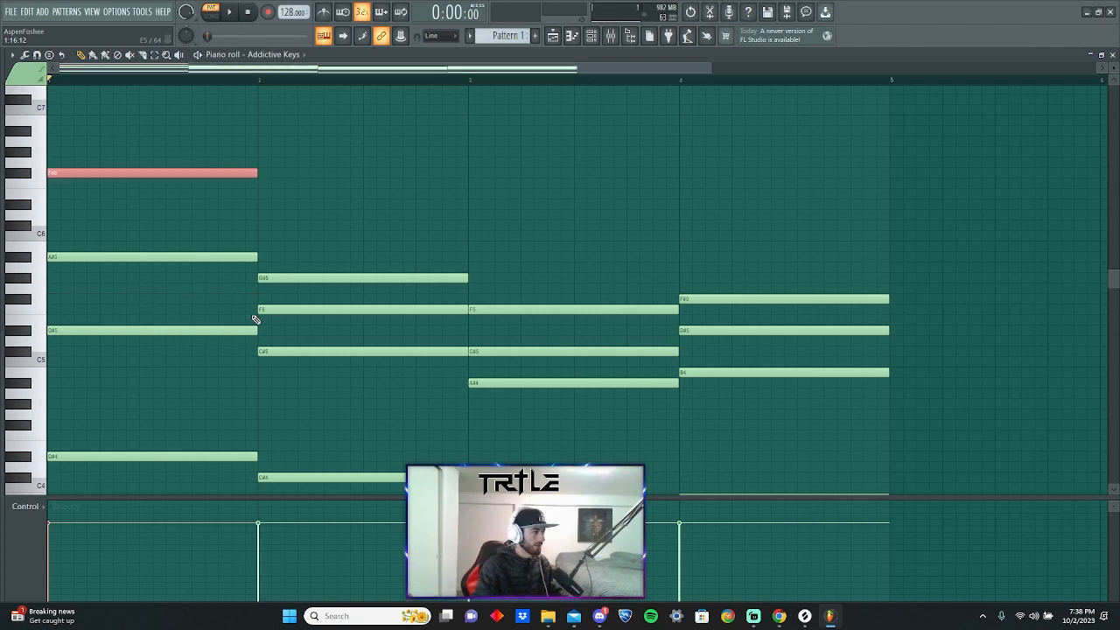
{"action": "left_click", "coordinate": [325, 309]}
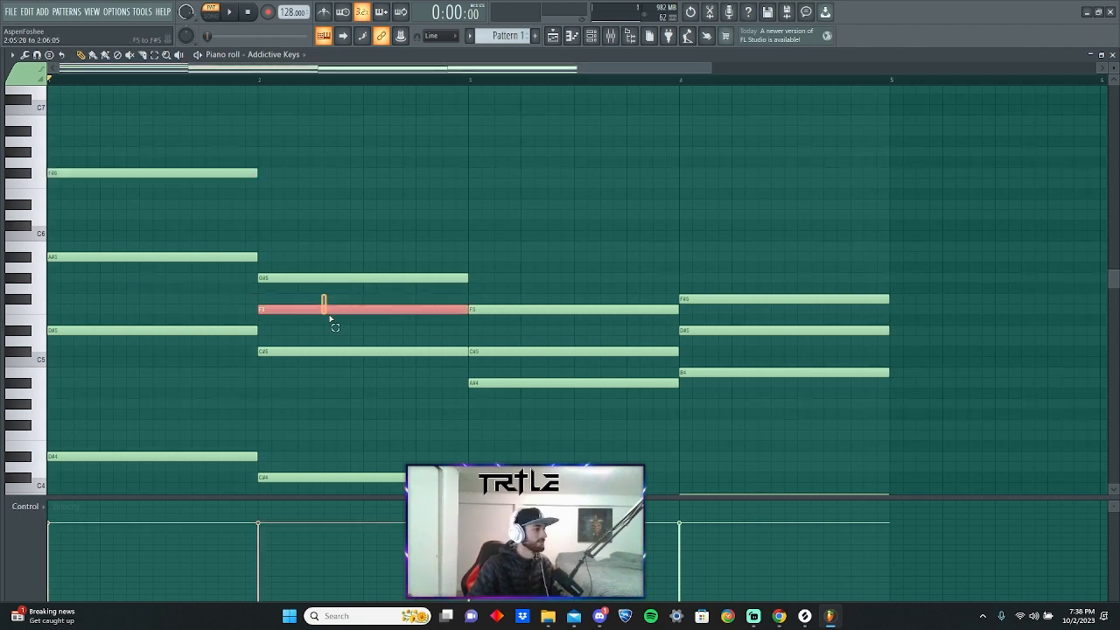
{"action": "key", "text": "ctrl+Up"}
{"action": "left_click", "coordinate": [538, 351]}
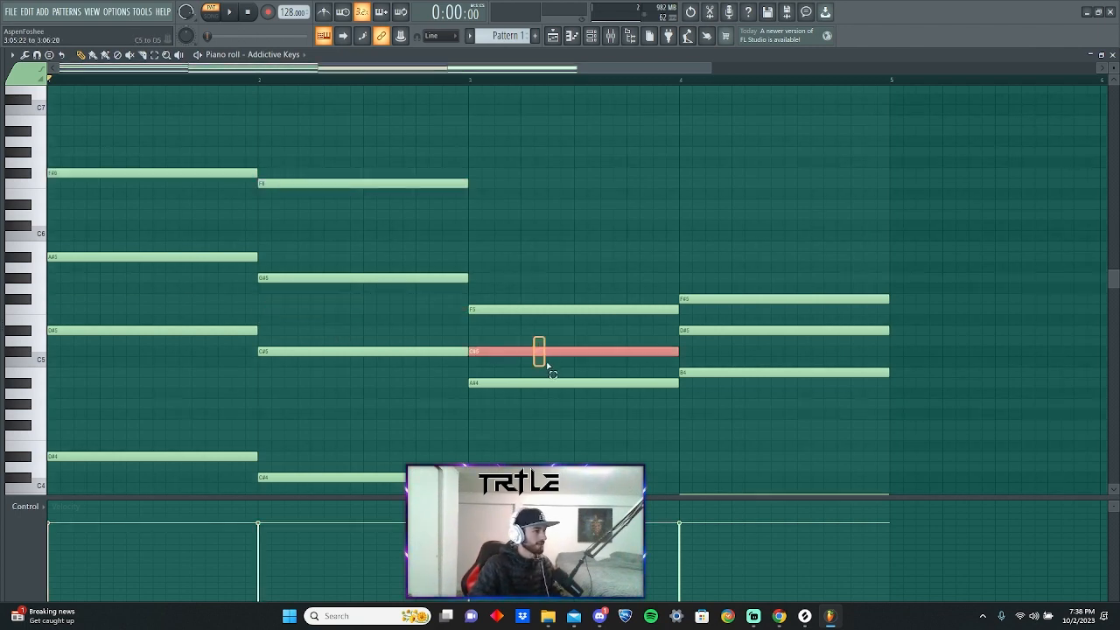
{"action": "key", "text": "ctrl+Up"}
{"action": "left_click", "coordinate": [696, 327]}
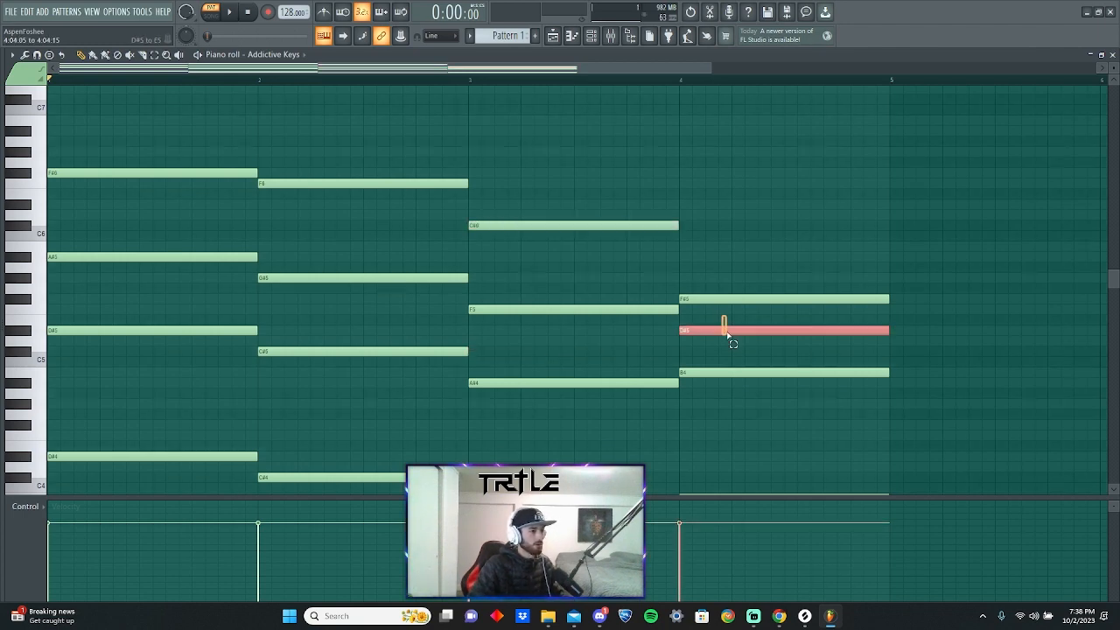
{"action": "key", "text": "ctrl+Up"}
{"action": "key", "text": "space"}
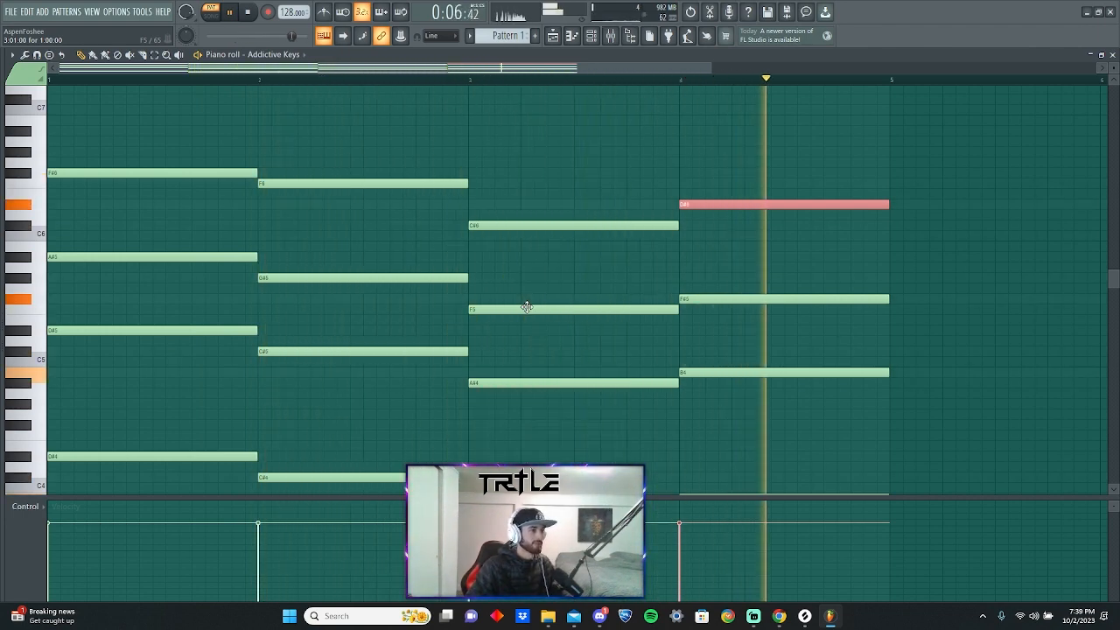
{"action": "key", "text": "space"}
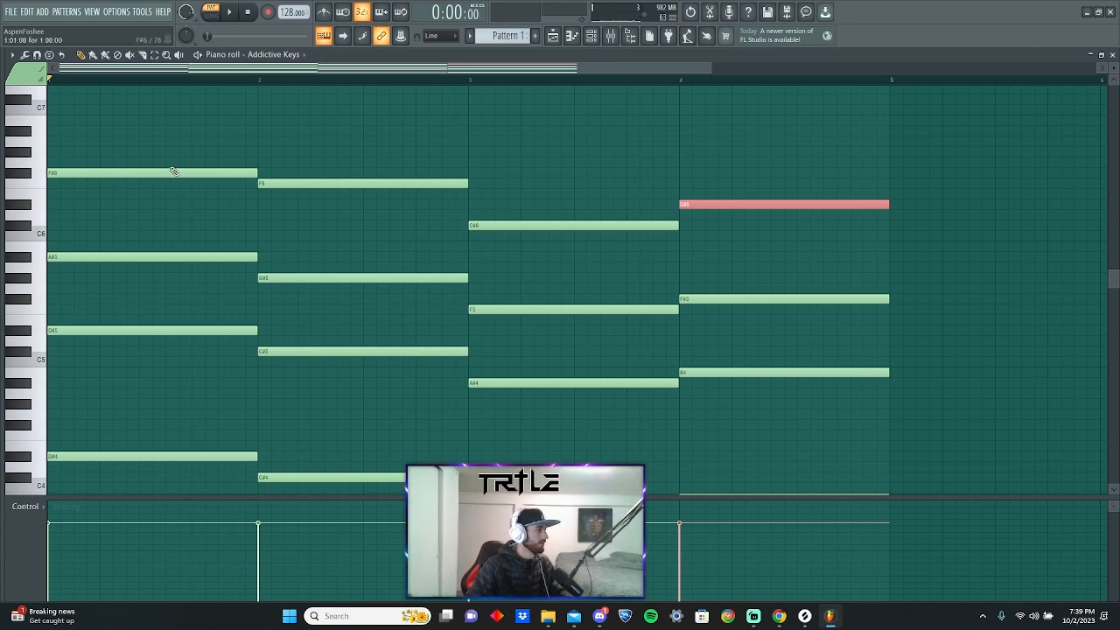
Duplicate the four highest notes (F#6, F6, C#6, D#6) one octave lower and play the pattern
{"action": "left_click_drag", "start_coordinate": [158, 147], "coordinate": [788, 238]}
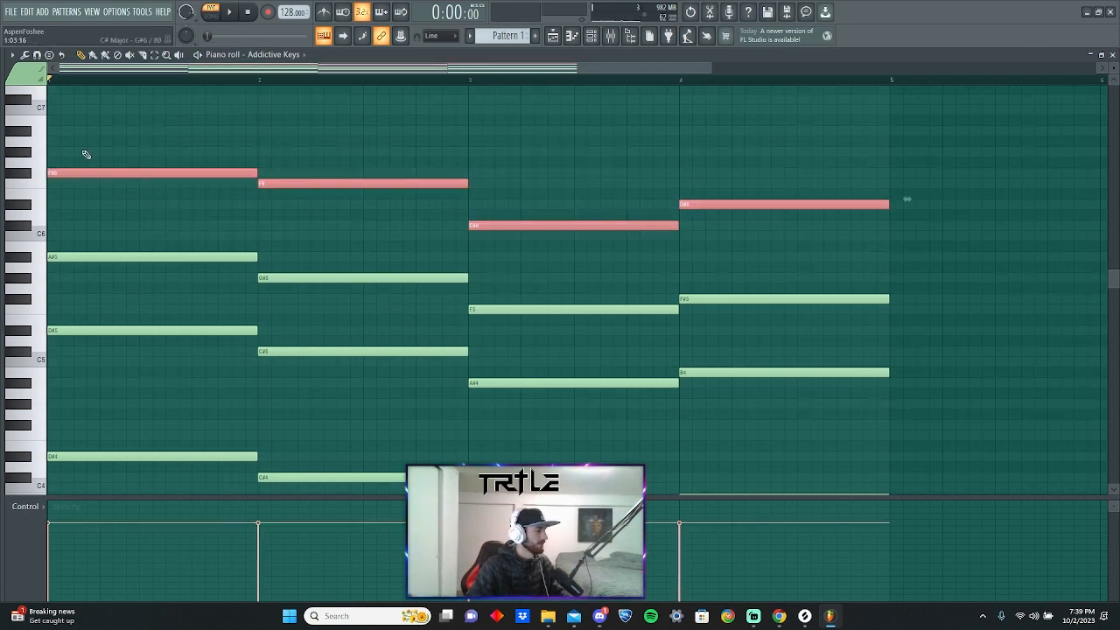
{"action": "left_click_drag", "start_coordinate": [85, 136], "coordinate": [856, 244]}
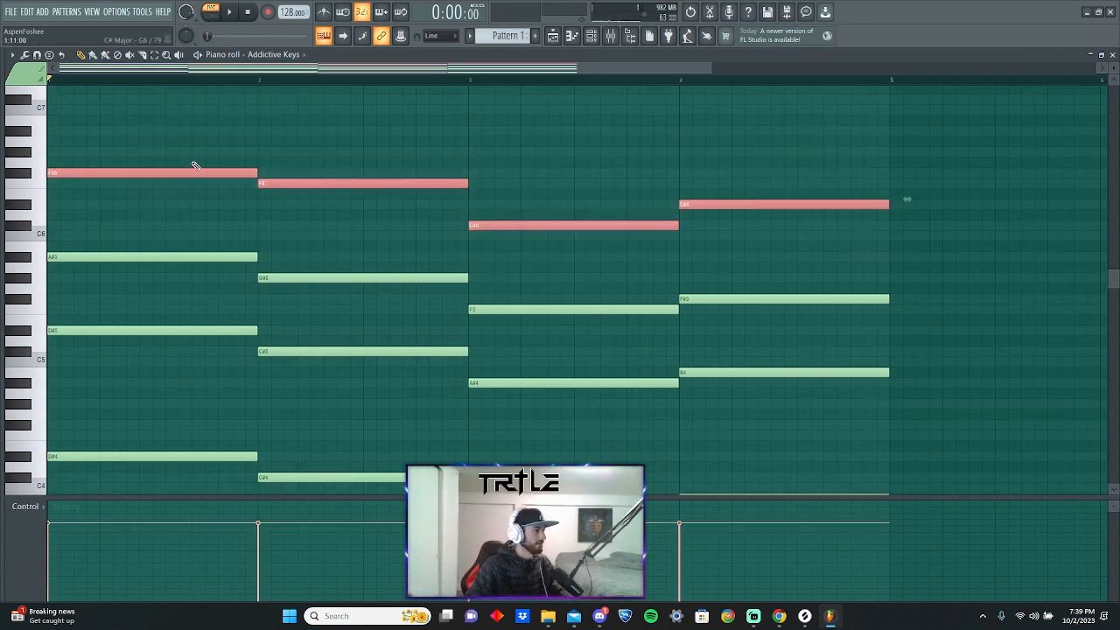
{"action": "left_click_drag", "start_coordinate": [185, 175], "coordinate": [173, 302]}
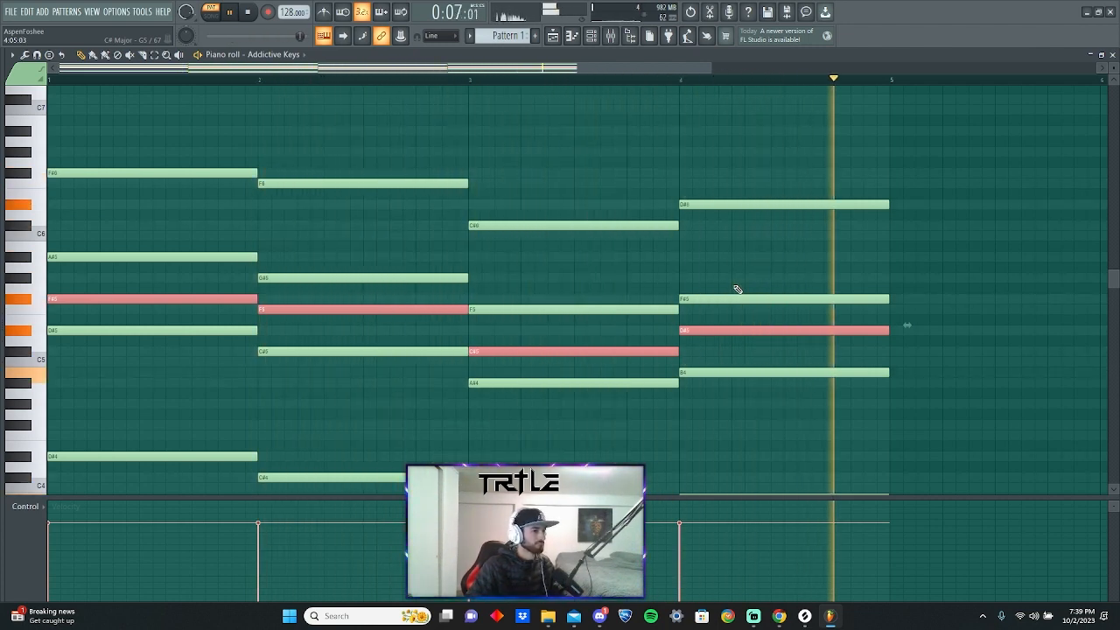
{"action": "key", "text": "space"}
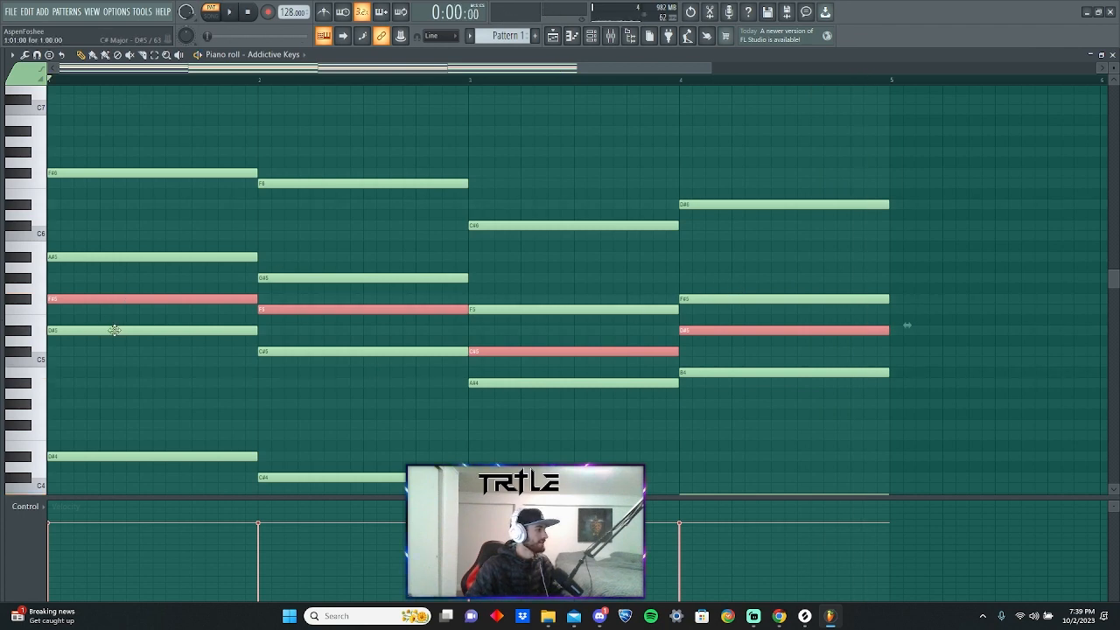
Try duplicating the four bass notes two octaves higher, from D#6 to B5, and listen to the pattern
{"action": "scroll", "coordinate": [192, 378], "scroll_direction": "down", "scroll_amount": 2}
{"action": "left_click_drag", "start_coordinate": [185, 340], "coordinate": [758, 483]}
{"action": "left_click_drag", "start_coordinate": [174, 396], "coordinate": [124, 141]}
{"action": "key", "text": "space"}
{"action": "scroll", "coordinate": [181, 240], "scroll_direction": "up", "scroll_amount": 3}
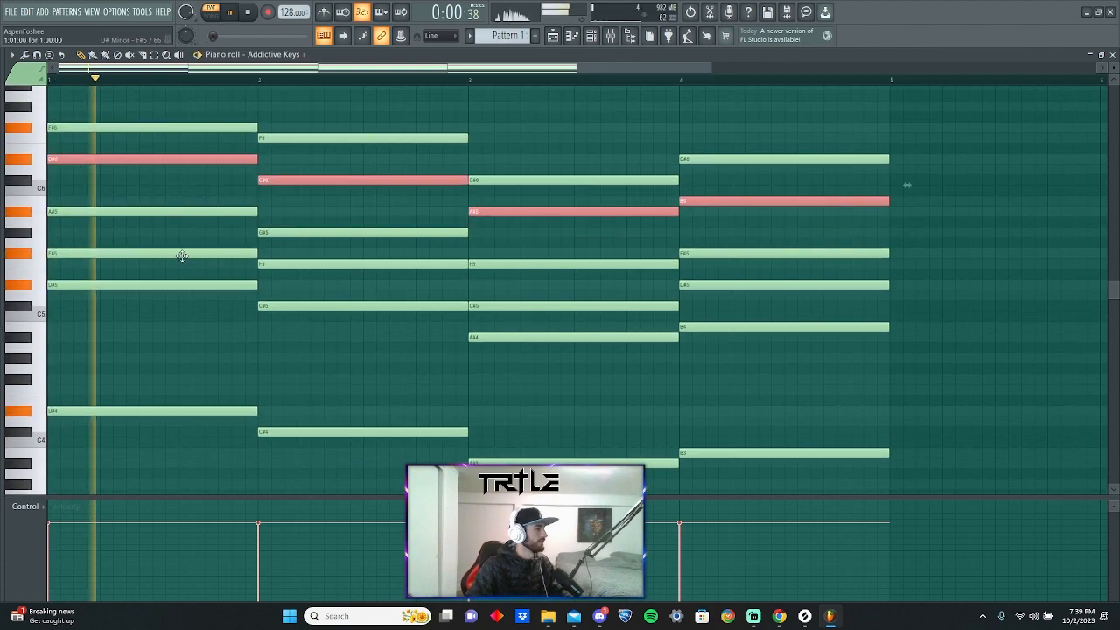
{"action": "scroll", "coordinate": [184, 257], "scroll_direction": "up", "scroll_amount": 1}
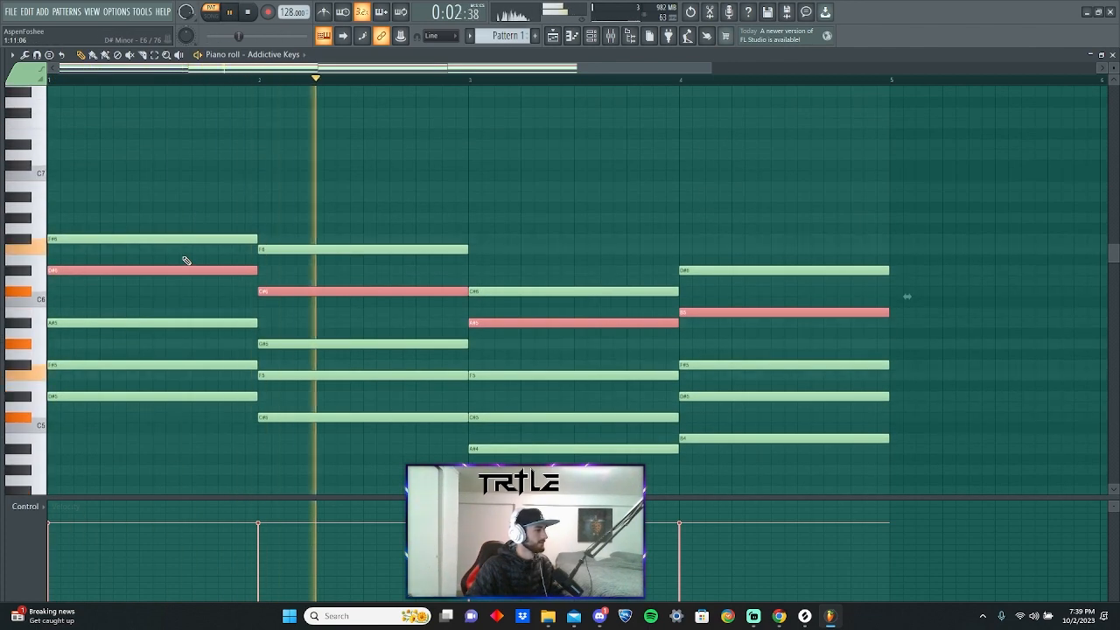
{"action": "scroll", "coordinate": [186, 260], "scroll_direction": "down", "scroll_amount": 2}
{"action": "scroll", "coordinate": [186, 259], "scroll_direction": "down", "scroll_amount": 1}
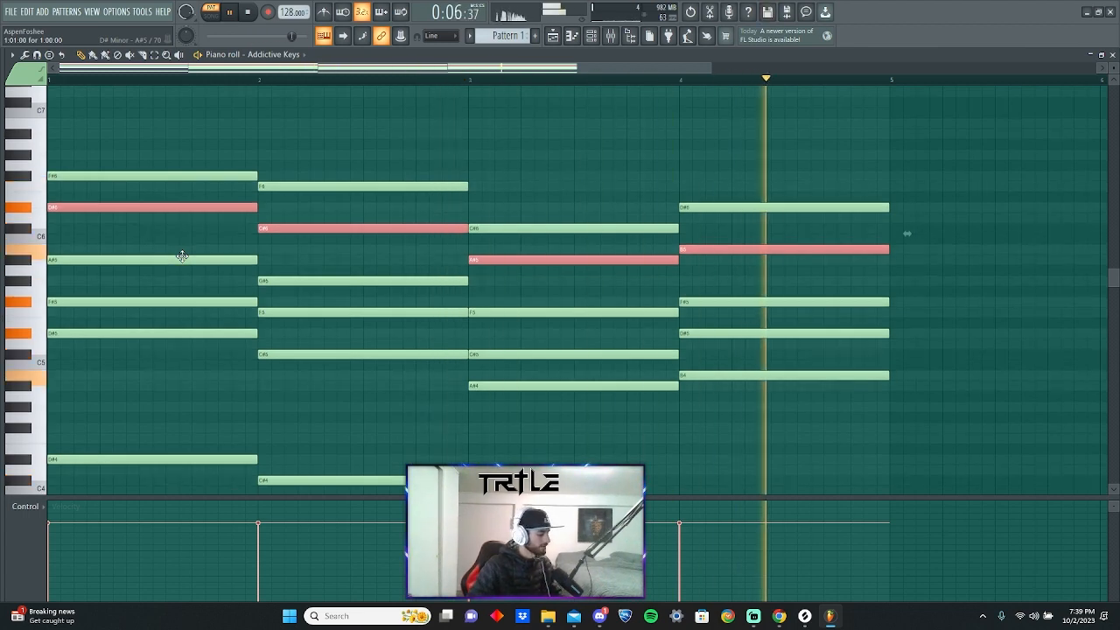
Undo the raised bass-note copies, deselect the notes and stop playback
{"action": "key", "text": "ctrl+z"}
{"action": "scroll", "coordinate": [197, 376], "scroll_direction": "down", "scroll_amount": 3}
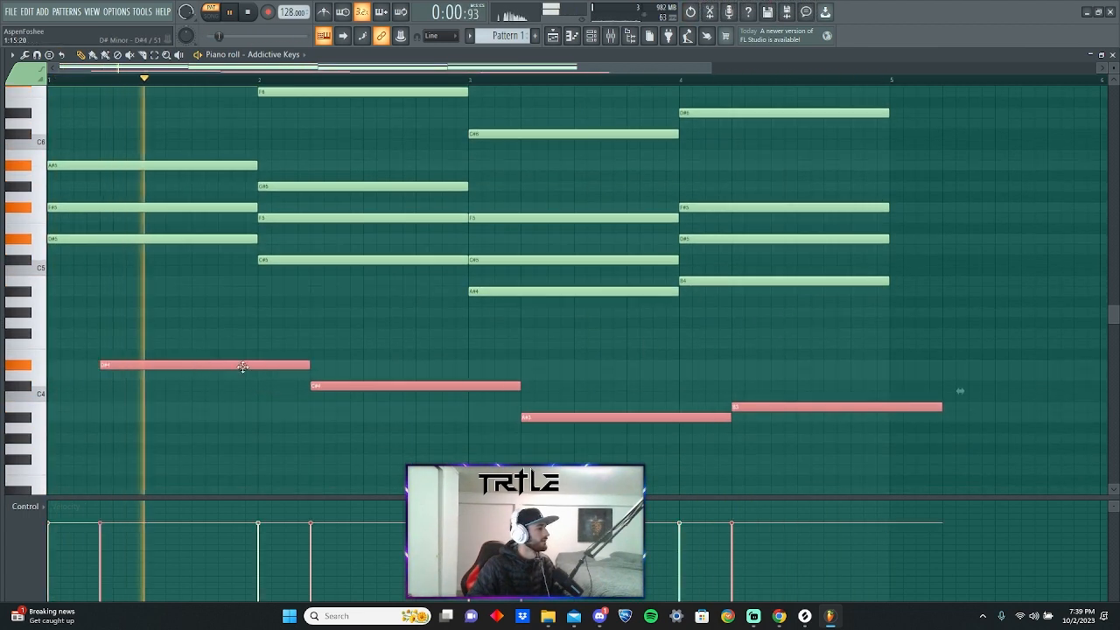
{"action": "left_click", "coordinate": [235, 335]}
{"action": "right_click", "coordinate": [248, 335]}
{"action": "scroll", "coordinate": [240, 303], "scroll_direction": "up", "scroll_amount": 6}
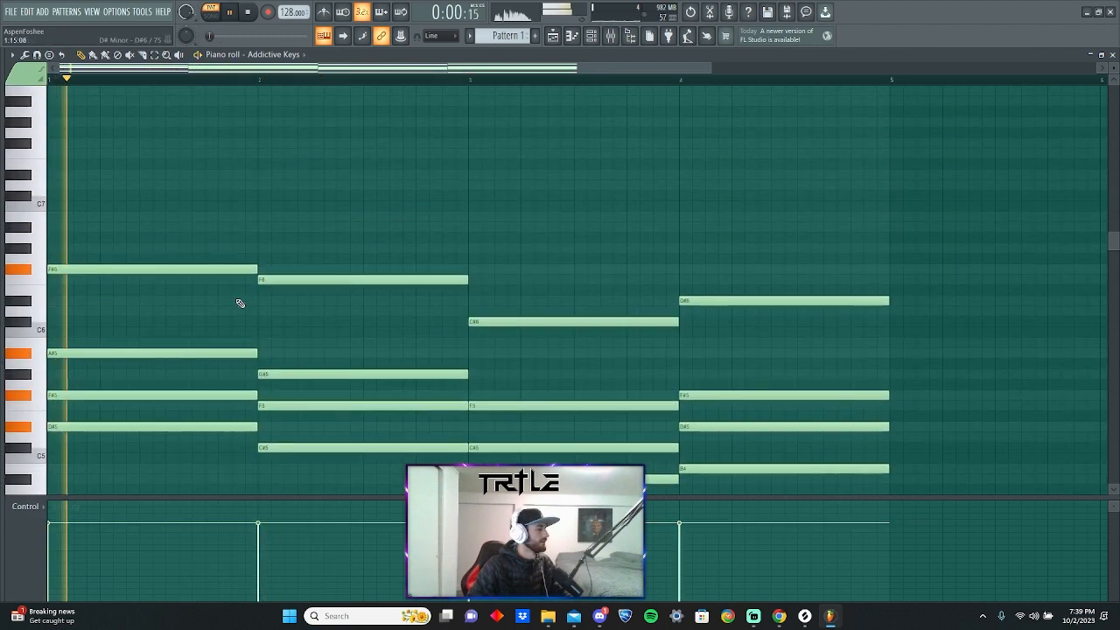
{"action": "key", "text": "space"}
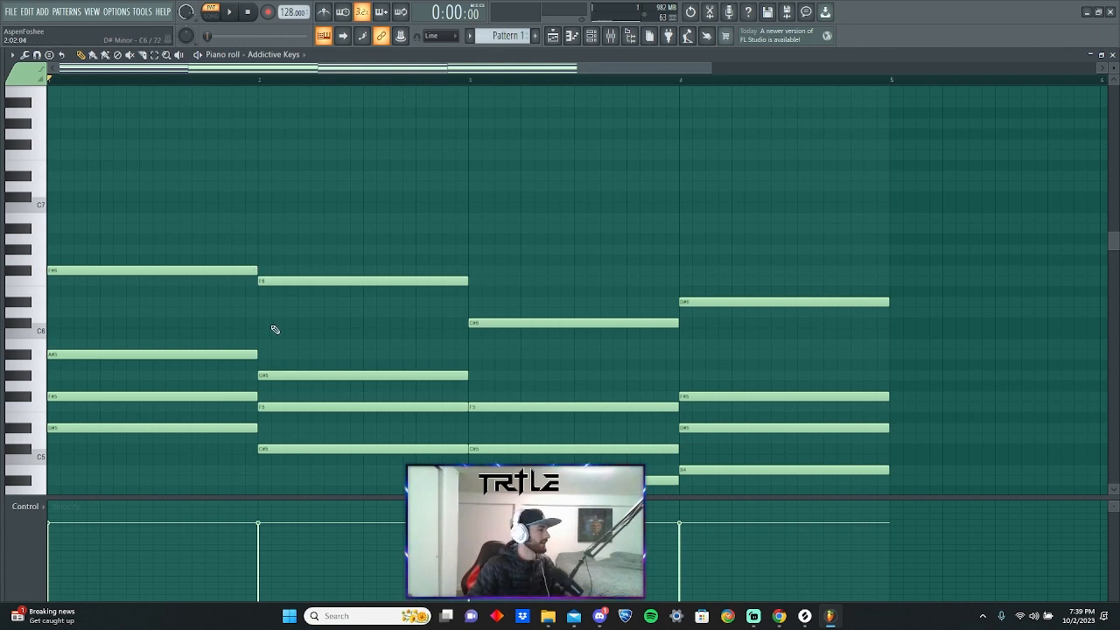
Reopen Pattern 1 from the playlist and select the four bass notes beneath the piano chords
{"action": "left_click", "coordinate": [571, 36]}
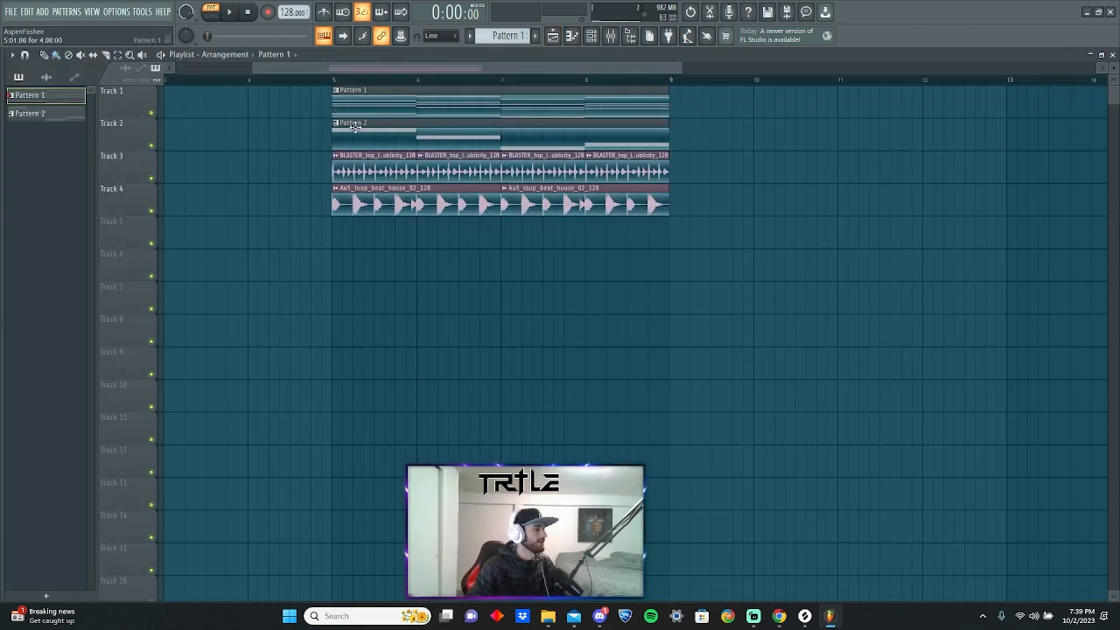
{"action": "double_click", "coordinate": [519, 90]}
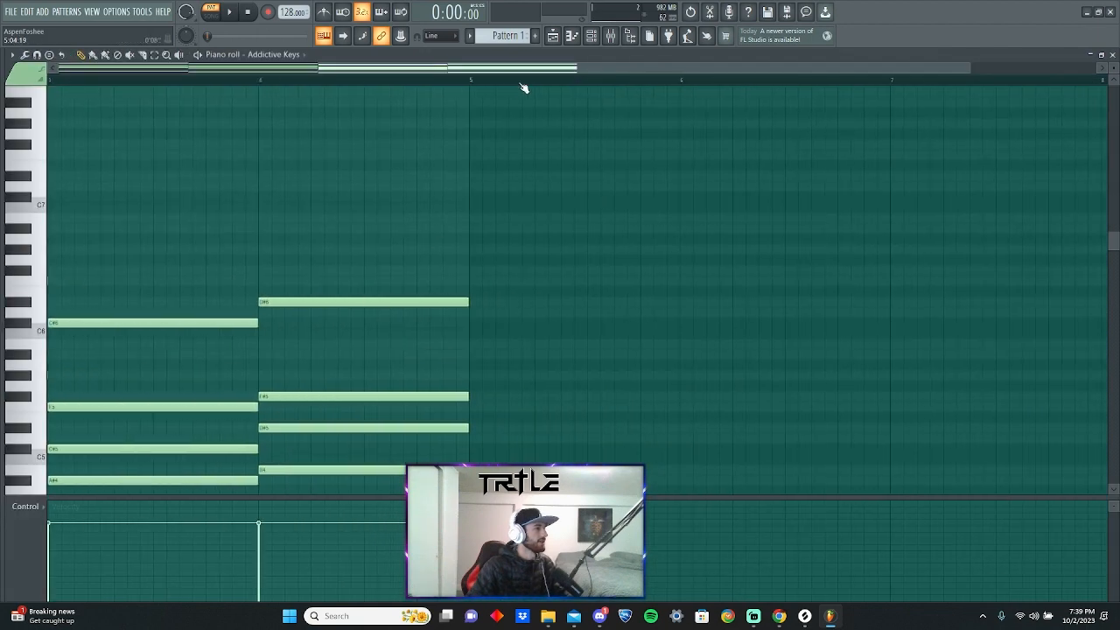
{"action": "scroll", "coordinate": [259, 203], "scroll_direction": "down", "scroll_amount": 3}
{"action": "left_click_drag", "start_coordinate": [882, 444], "coordinate": [7, 278]}
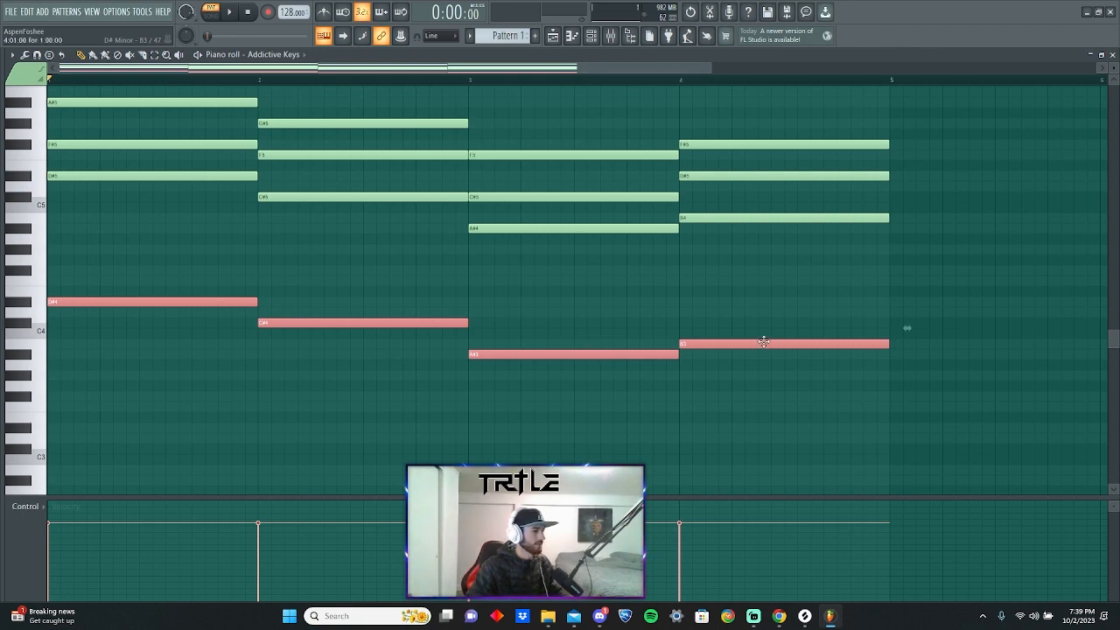
Open the Serum channel to look over its BOS_IS_BS_Reese_2 bass patch, then close the synth and the channel rack
{"action": "left_click", "coordinate": [591, 35]}
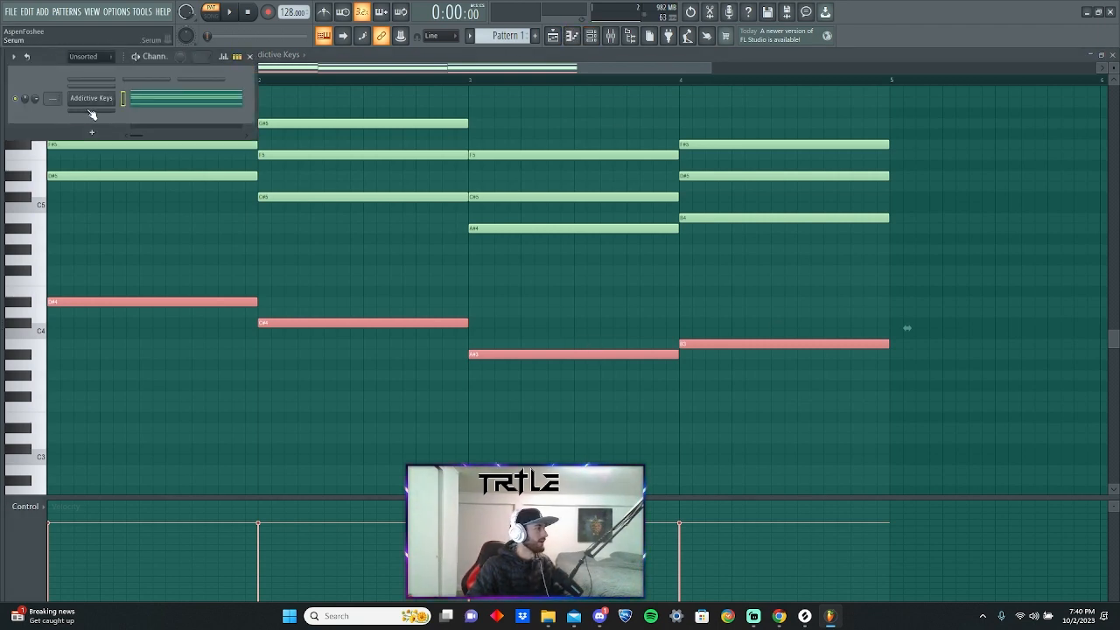
{"action": "left_click", "coordinate": [91, 113]}
{"action": "left_click_drag", "start_coordinate": [548, 128], "coordinate": [564, 114]}
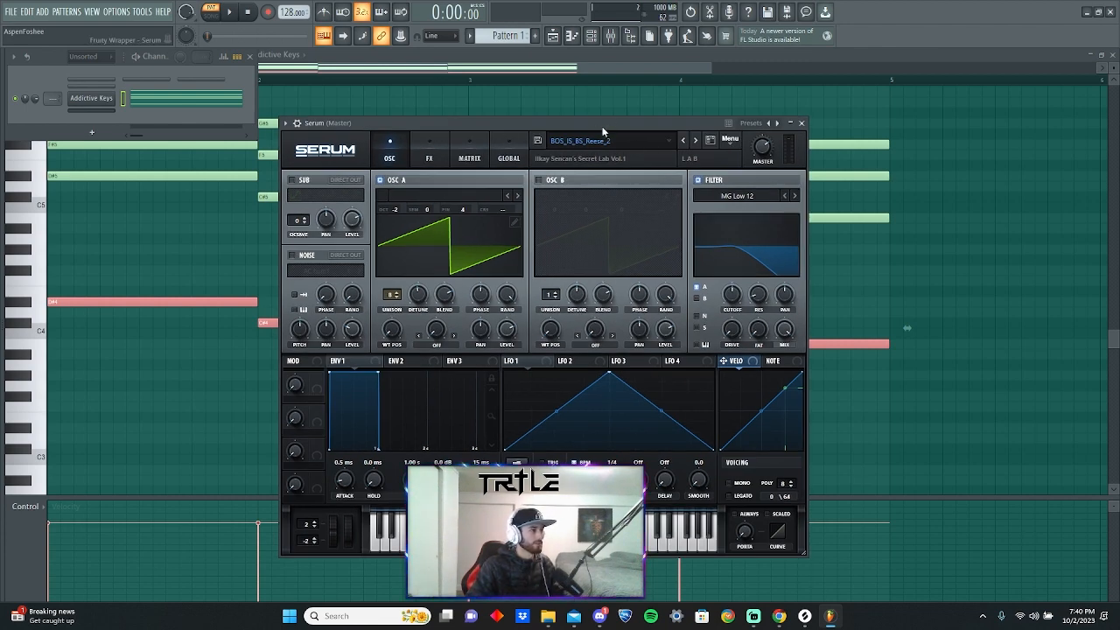
{"action": "left_click_drag", "start_coordinate": [602, 130], "coordinate": [618, 125]}
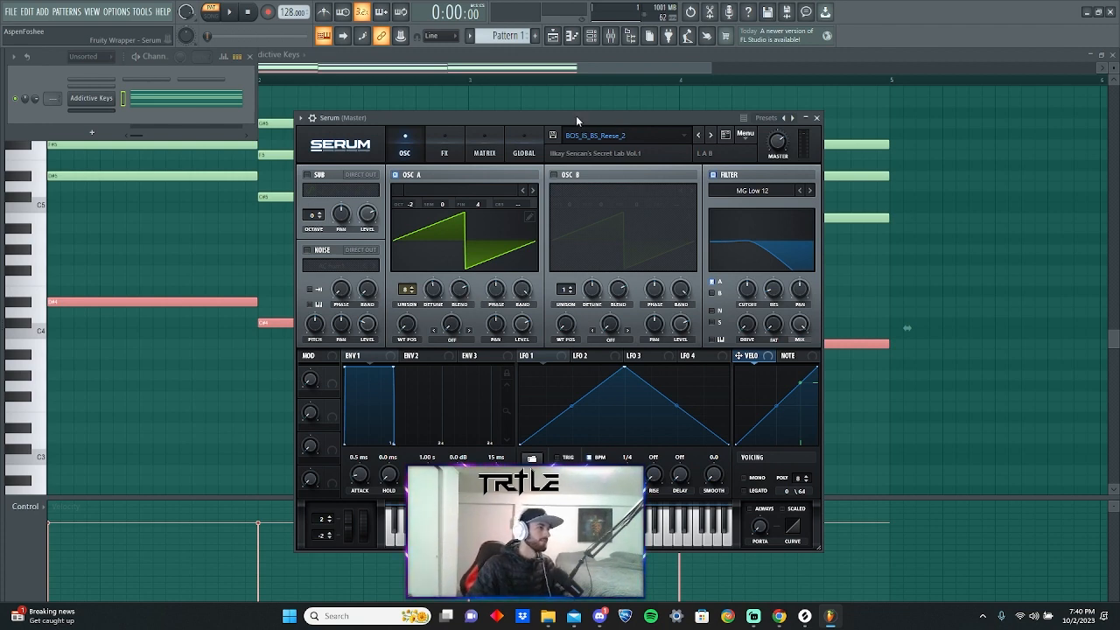
{"action": "left_click_drag", "start_coordinate": [576, 115], "coordinate": [604, 109]}
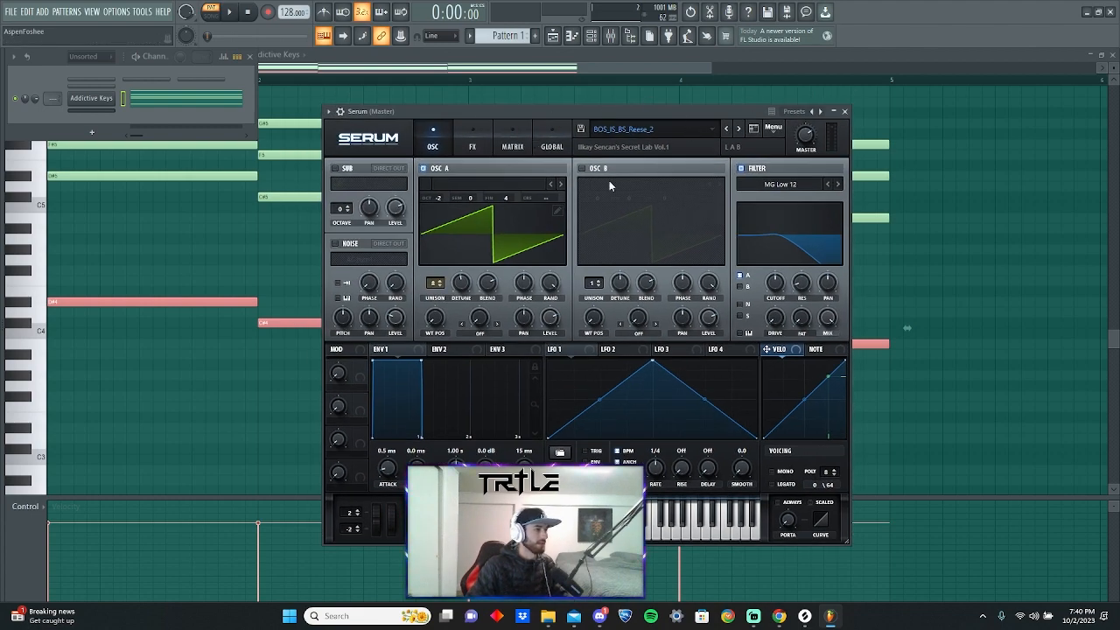
{"action": "left_click_drag", "start_coordinate": [598, 112], "coordinate": [614, 102]}
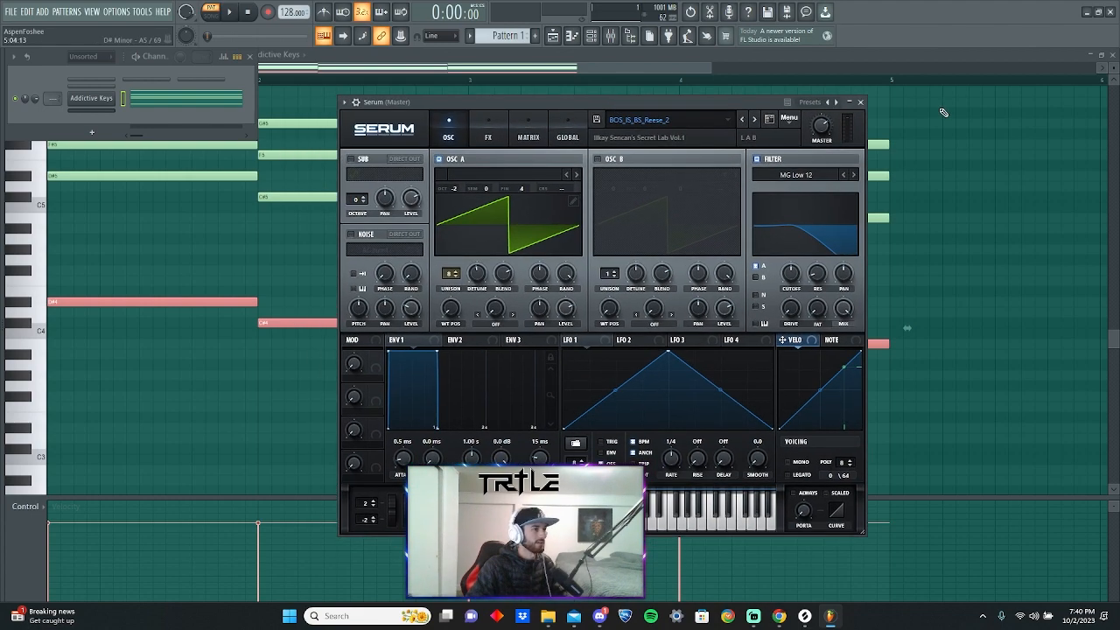
{"action": "left_click", "coordinate": [861, 103]}
{"action": "left_click", "coordinate": [251, 57]}
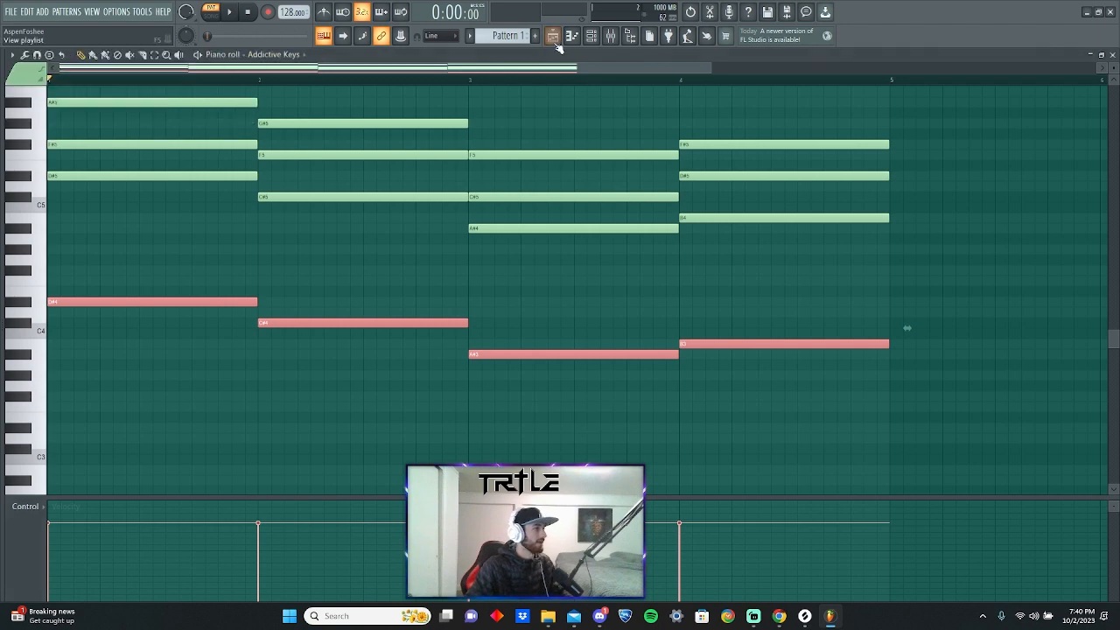
Open Pattern 2 from the playlist and examine its four-note Serum bass line
{"action": "left_click", "coordinate": [554, 37]}
{"action": "double_click", "coordinate": [409, 126]}
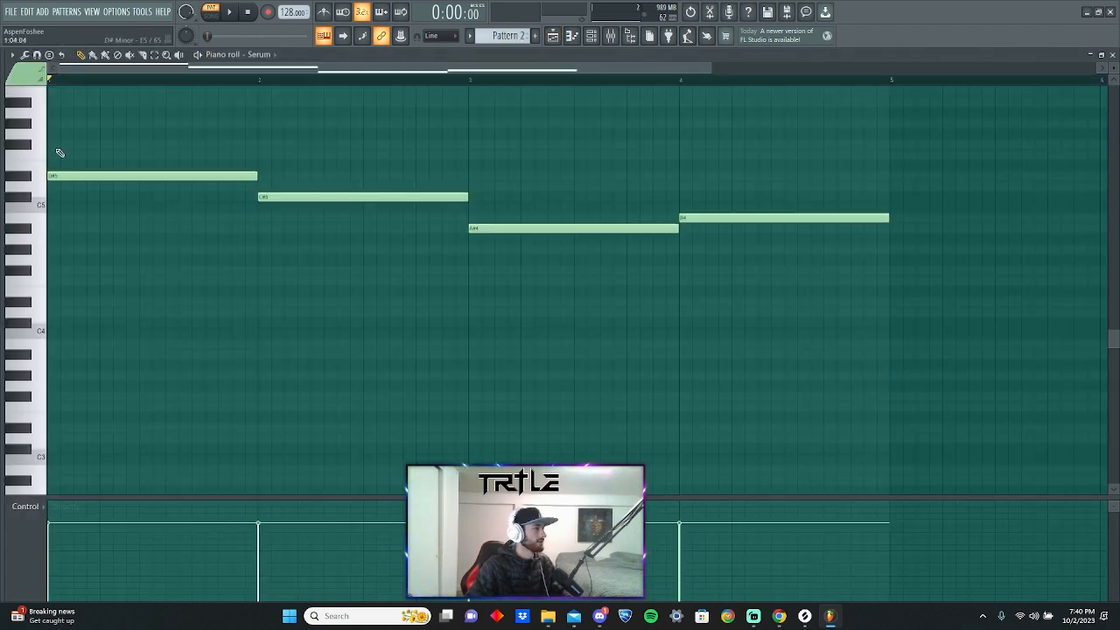
{"action": "scroll", "coordinate": [525, 250], "scroll_direction": "up", "scroll_amount": 3}
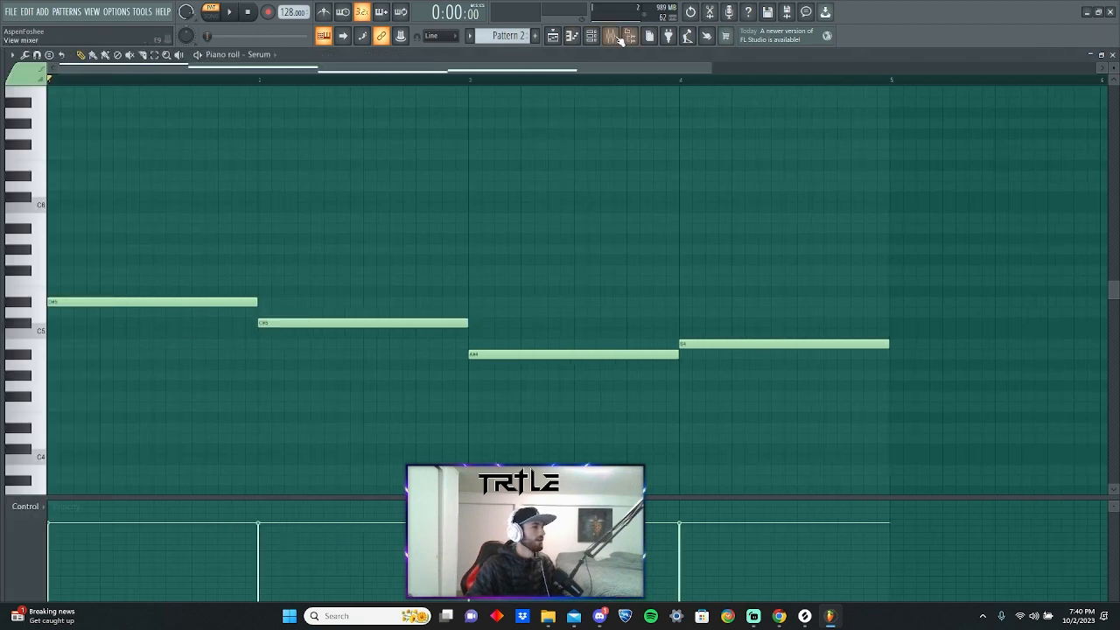
{"action": "scroll", "coordinate": [144, 361], "scroll_direction": "down", "scroll_amount": 2}
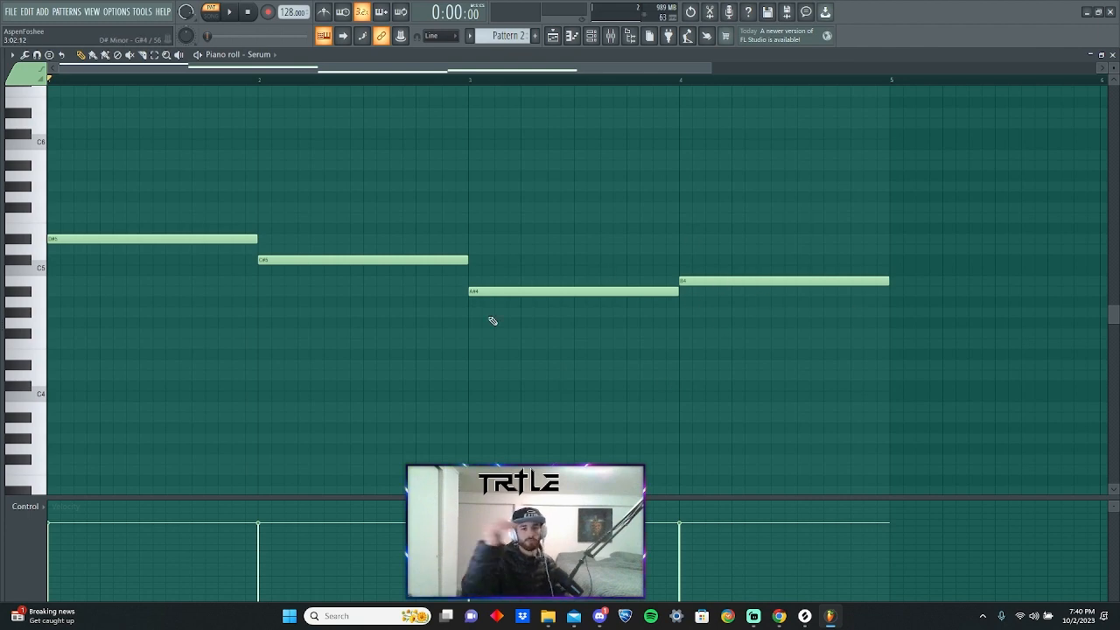
Set the Serum bass patch to Mono and Legato with Always portamento enabled, and adjust the portamento knob
{"action": "left_click", "coordinate": [591, 35]}
{"action": "left_click", "coordinate": [91, 99]}
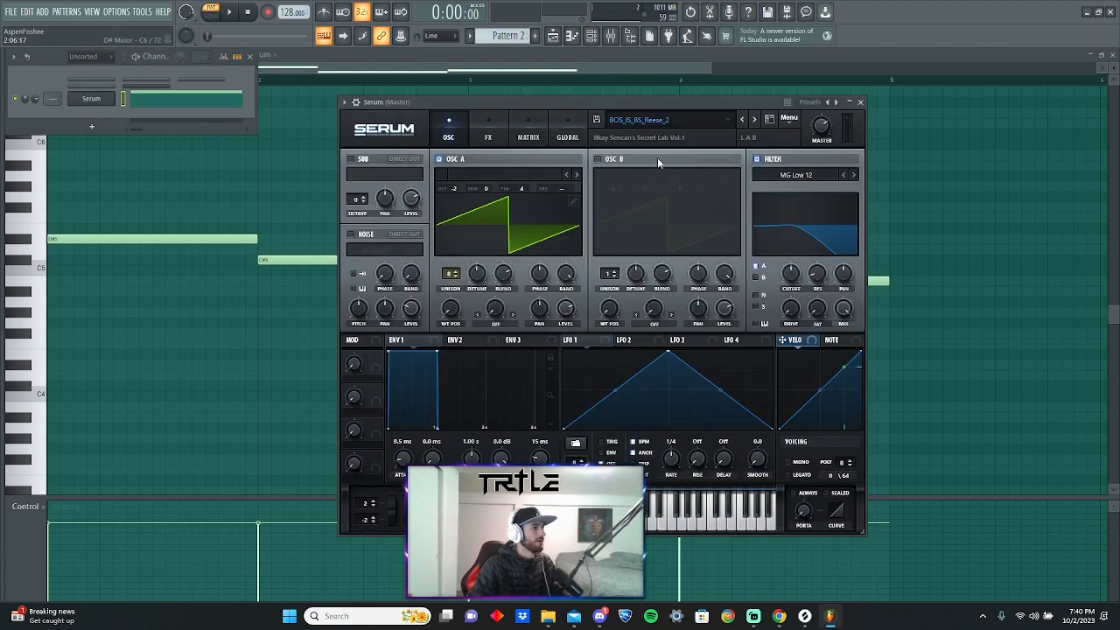
{"action": "left_click_drag", "start_coordinate": [626, 104], "coordinate": [612, 102]}
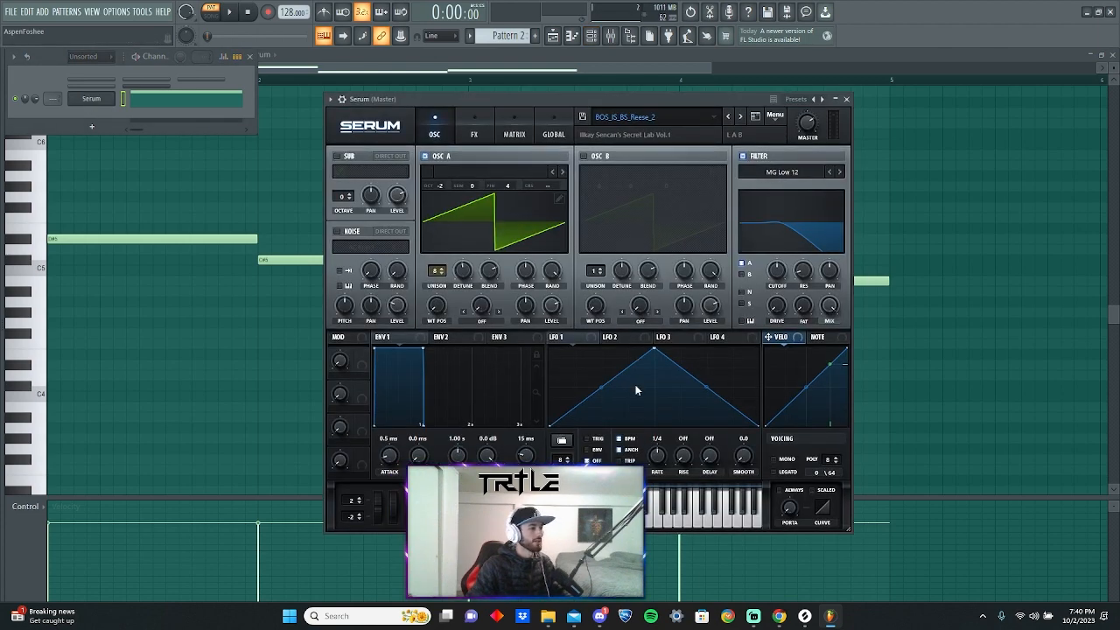
{"action": "left_click", "coordinate": [774, 459]}
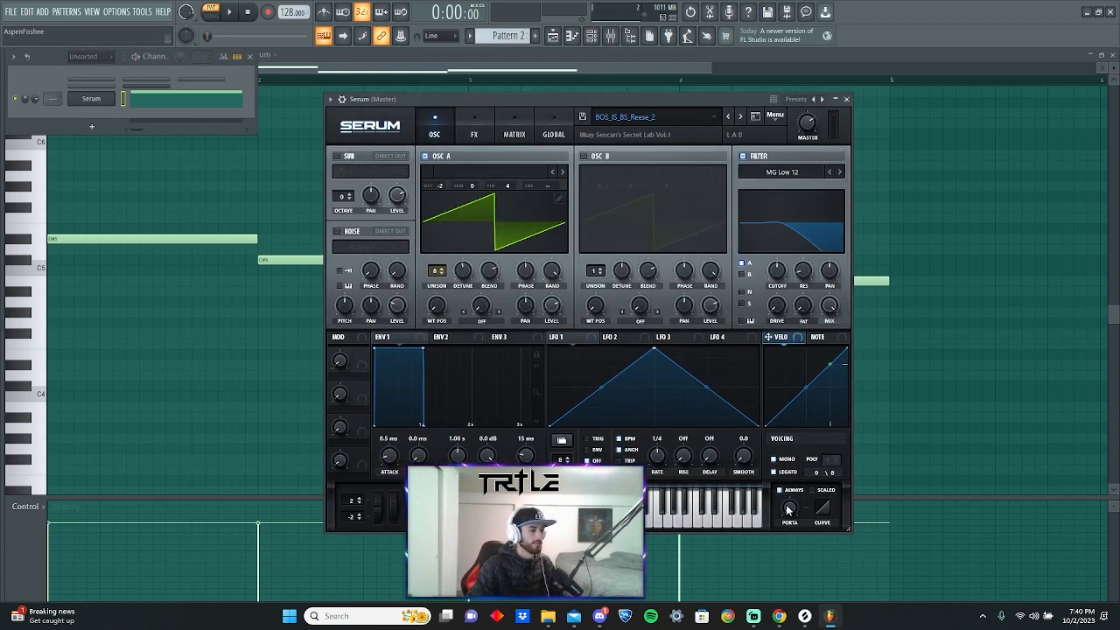
{"action": "left_click_drag", "start_coordinate": [791, 511], "coordinate": [789, 464]}
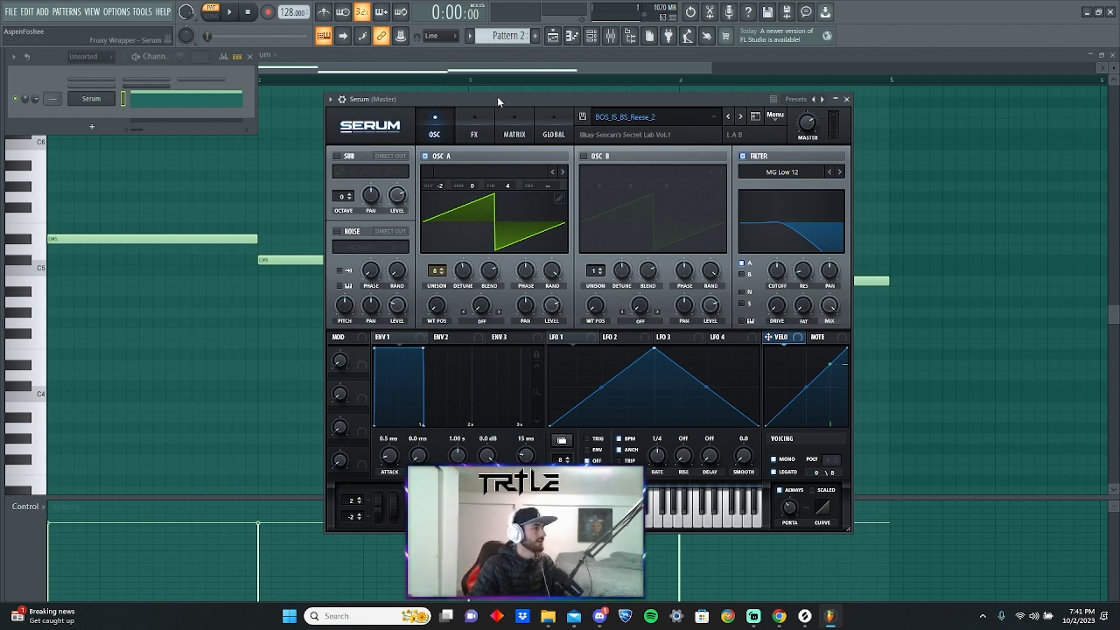
Play Pattern 2 to hear the Serum bass gliding between notes, then stop and close the synth and channel rack
{"action": "key", "text": "space"}
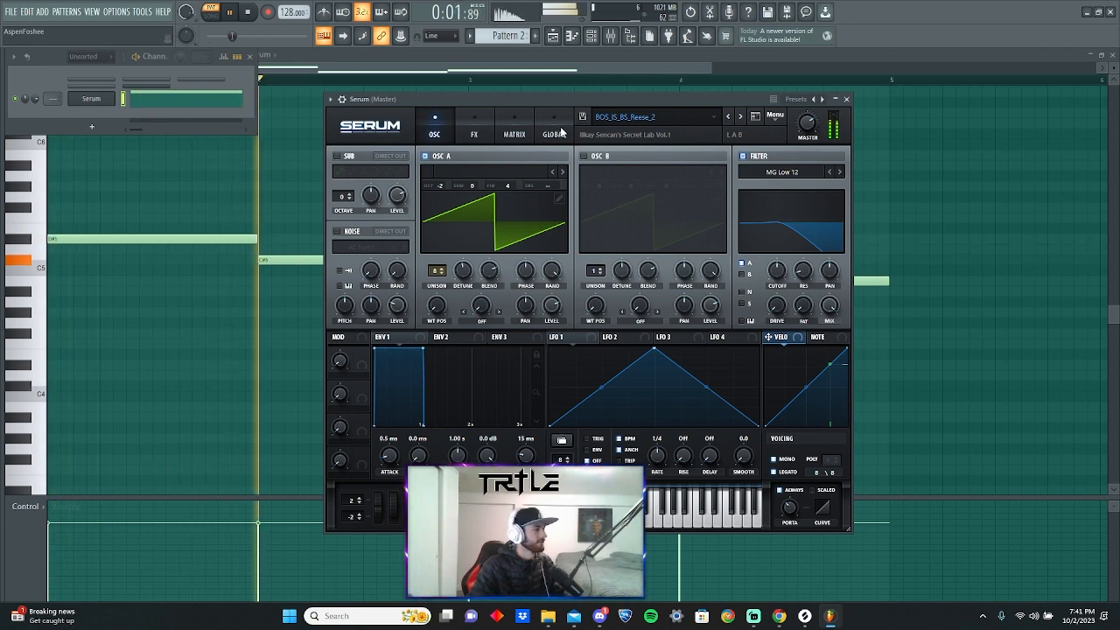
{"action": "left_click_drag", "start_coordinate": [794, 511], "coordinate": [795, 508]}
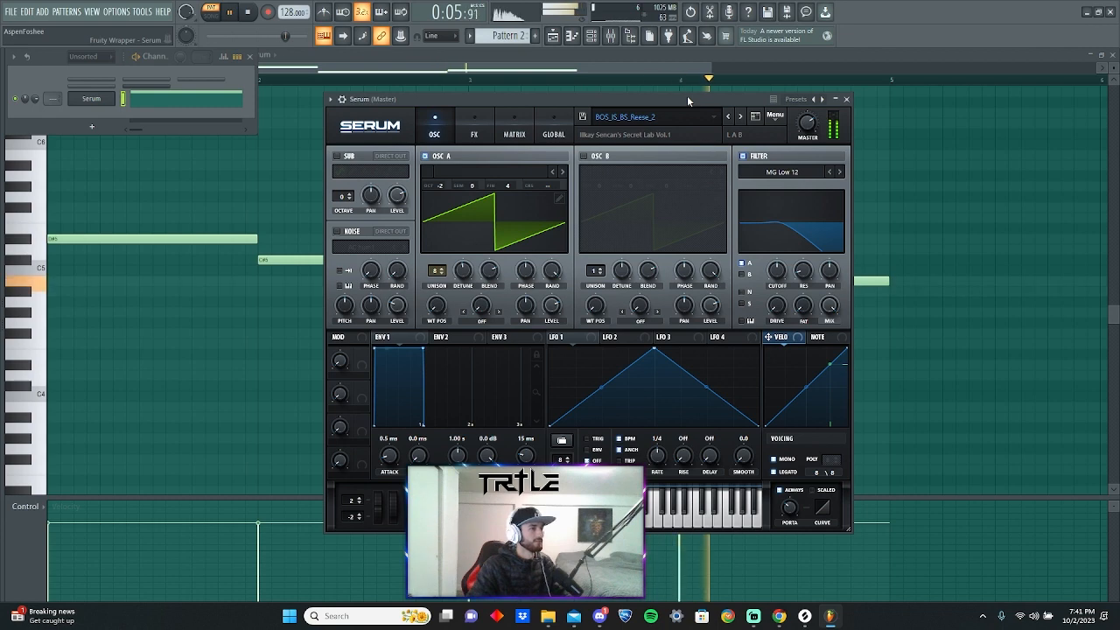
{"action": "key", "text": "space"}
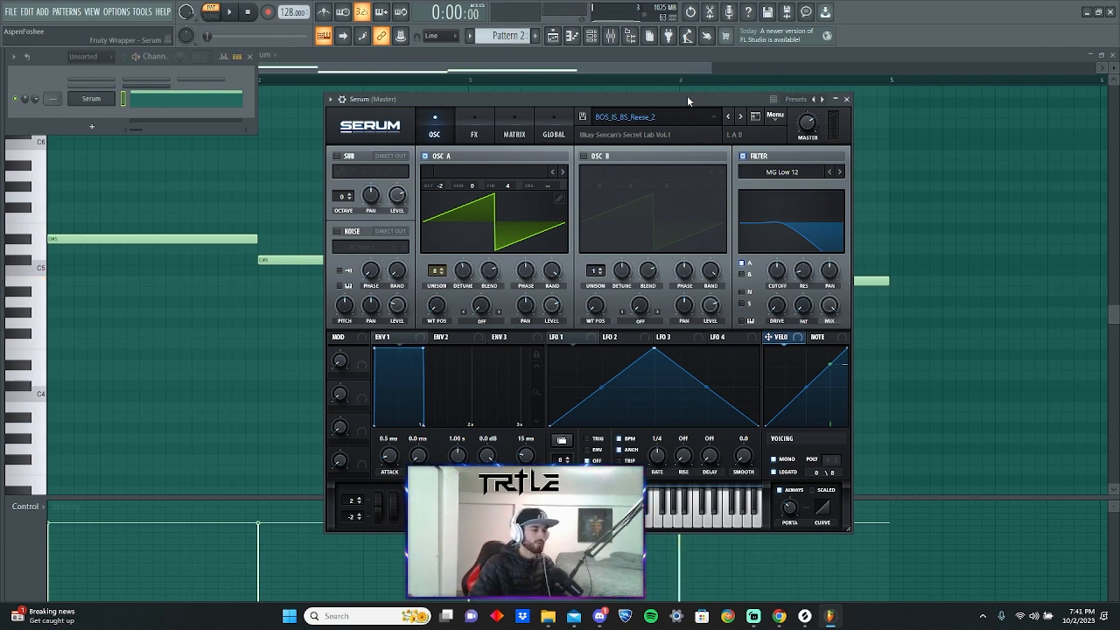
{"action": "key", "text": "space"}
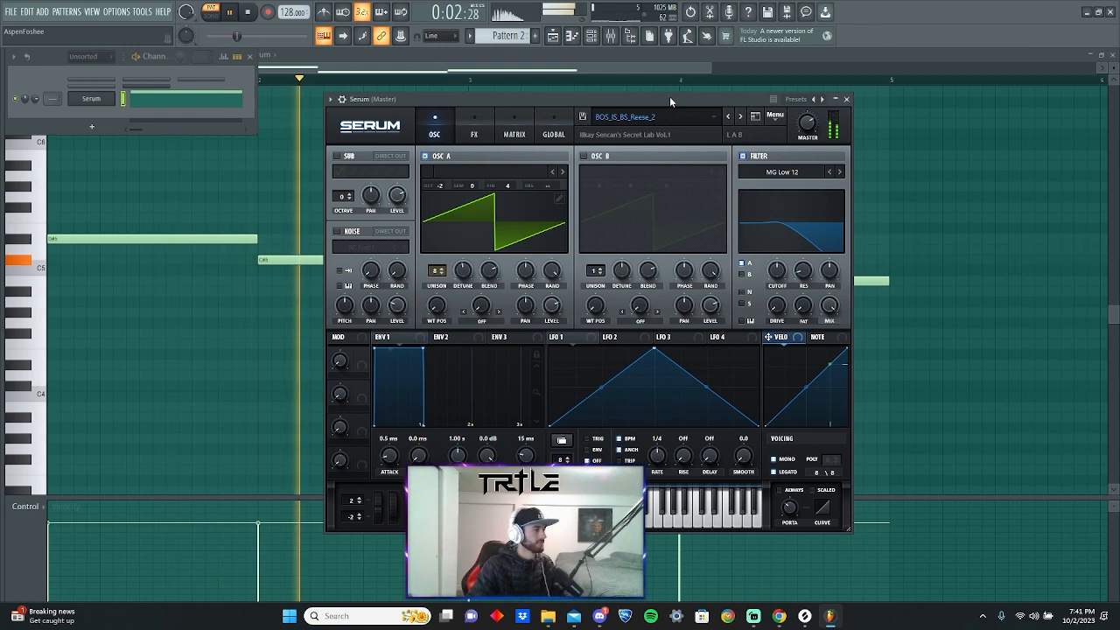
{"action": "key", "text": "space"}
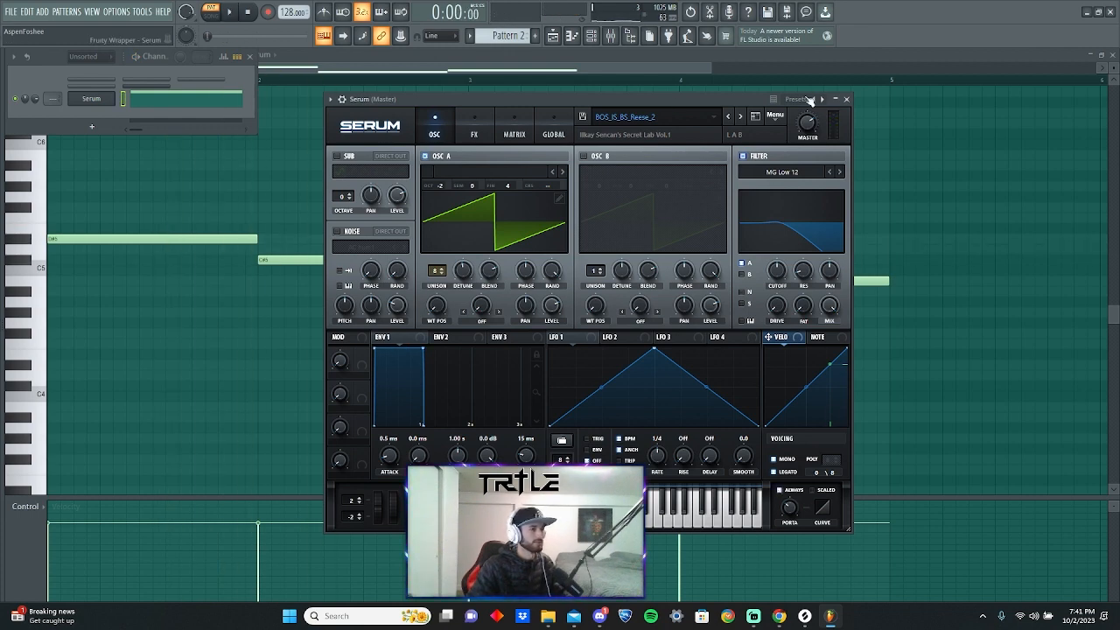
{"action": "left_click", "coordinate": [846, 99]}
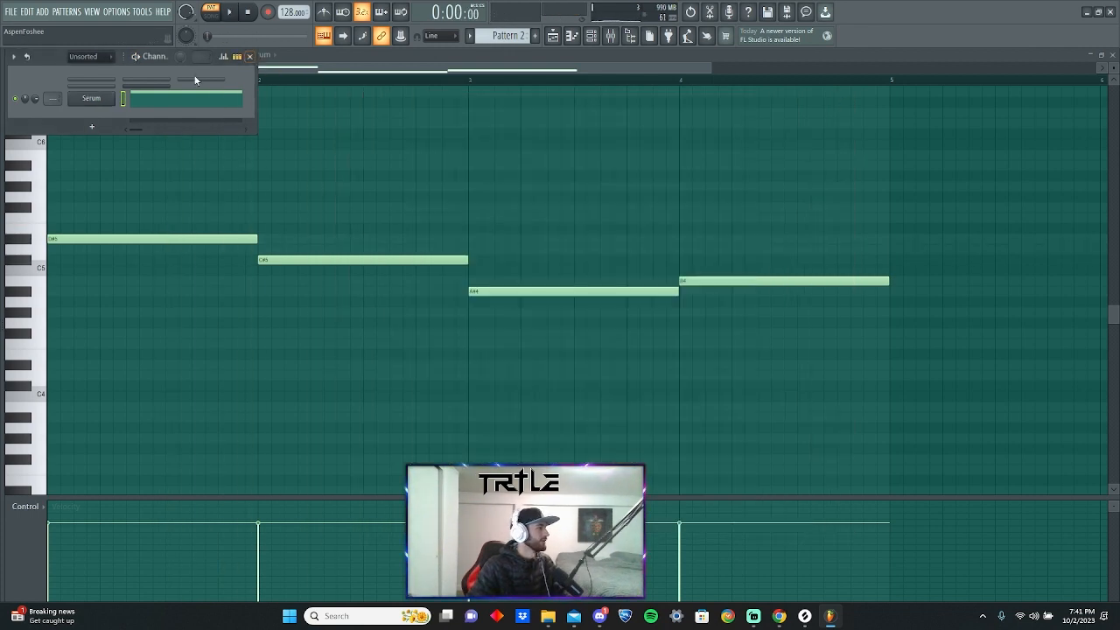
{"action": "left_click", "coordinate": [250, 56]}
Return to the playlist and preview the Au5_loop_beat_house_02_128 loop and the BLASTER top loop
{"action": "left_click", "coordinate": [554, 35]}
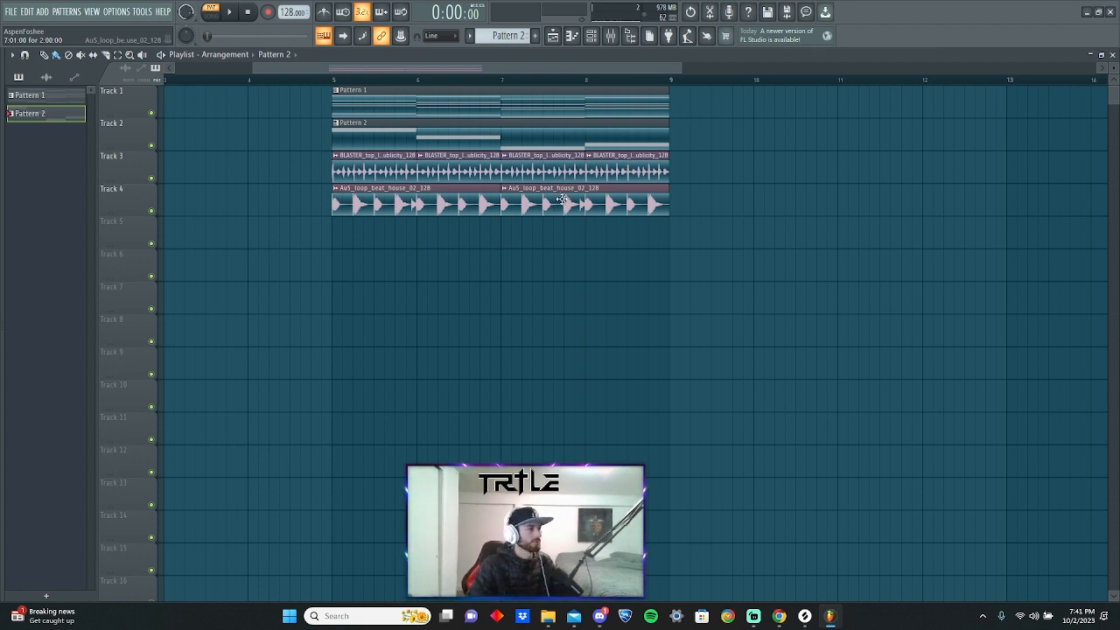
{"action": "left_click", "coordinate": [487, 206]}
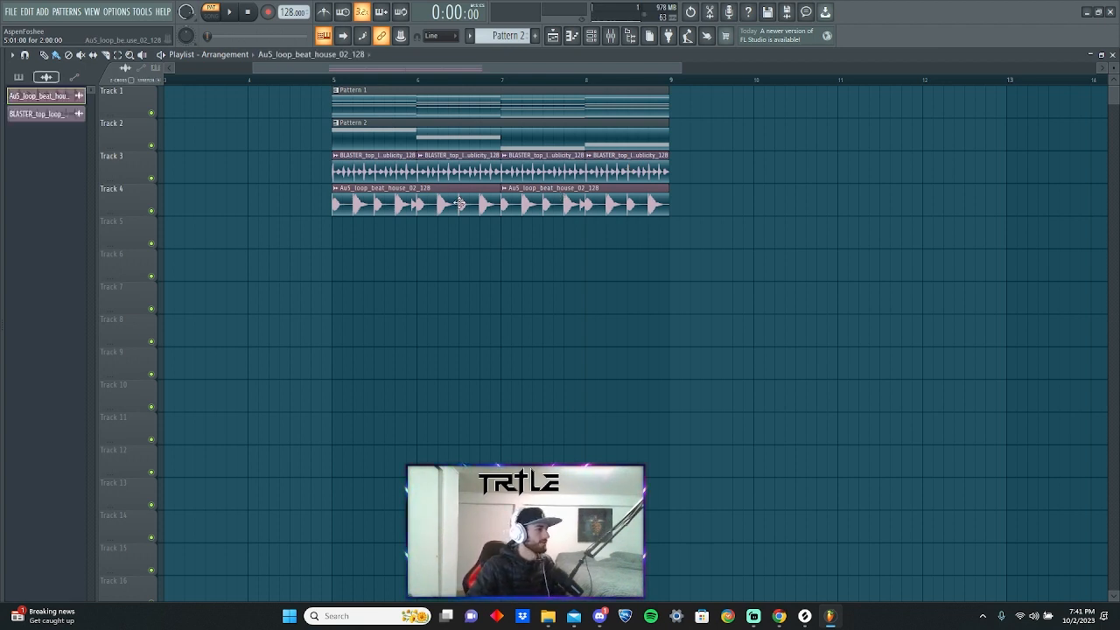
{"action": "left_click", "coordinate": [335, 189]}
{"action": "left_click", "coordinate": [355, 206]}
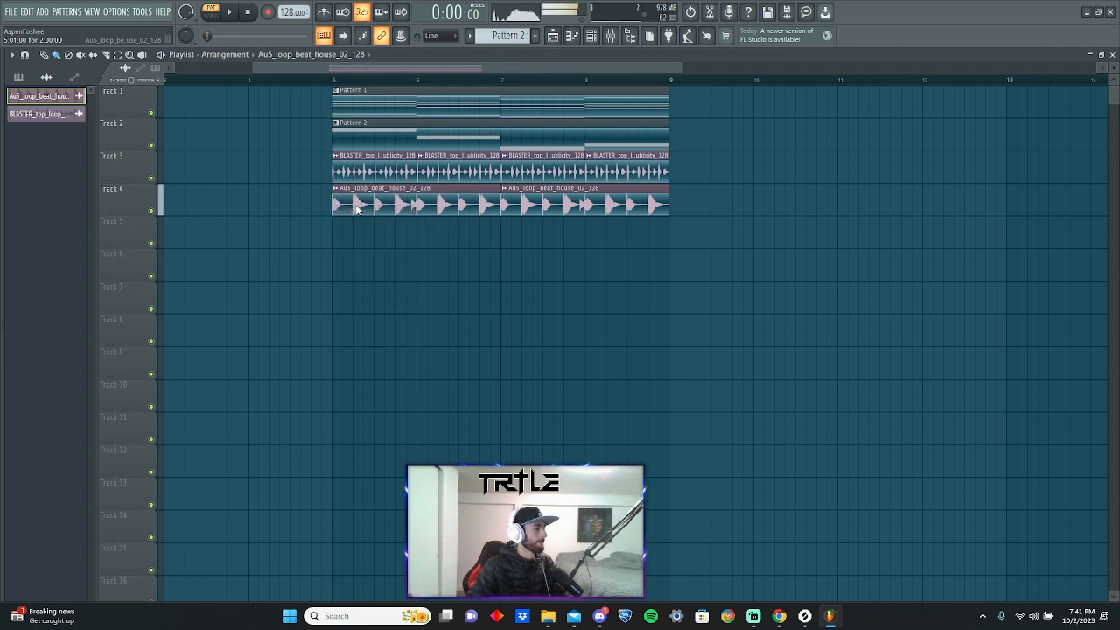
{"action": "left_click", "coordinate": [336, 155]}
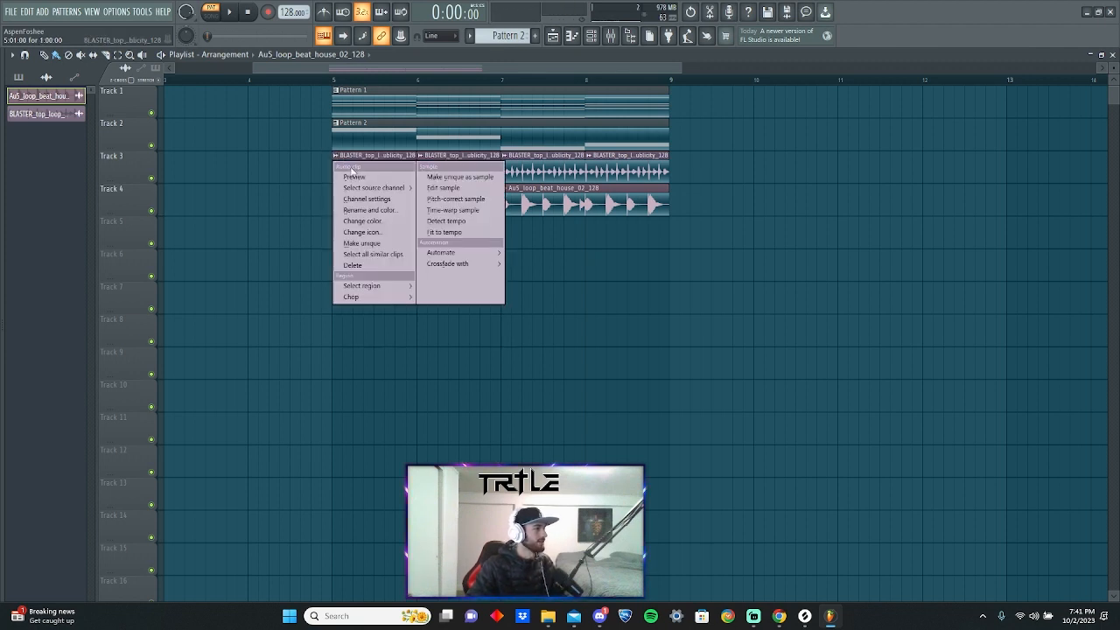
{"action": "left_click", "coordinate": [355, 178]}
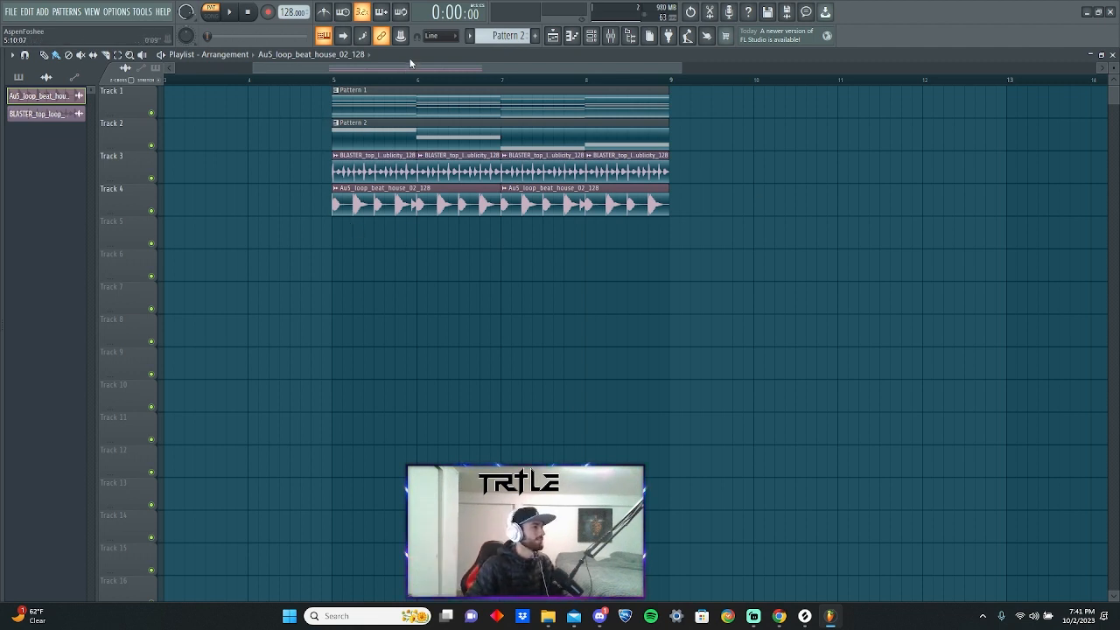
Play the full arrangement in song mode from bar 5, then stop playback
{"action": "left_click", "coordinate": [332, 81]}
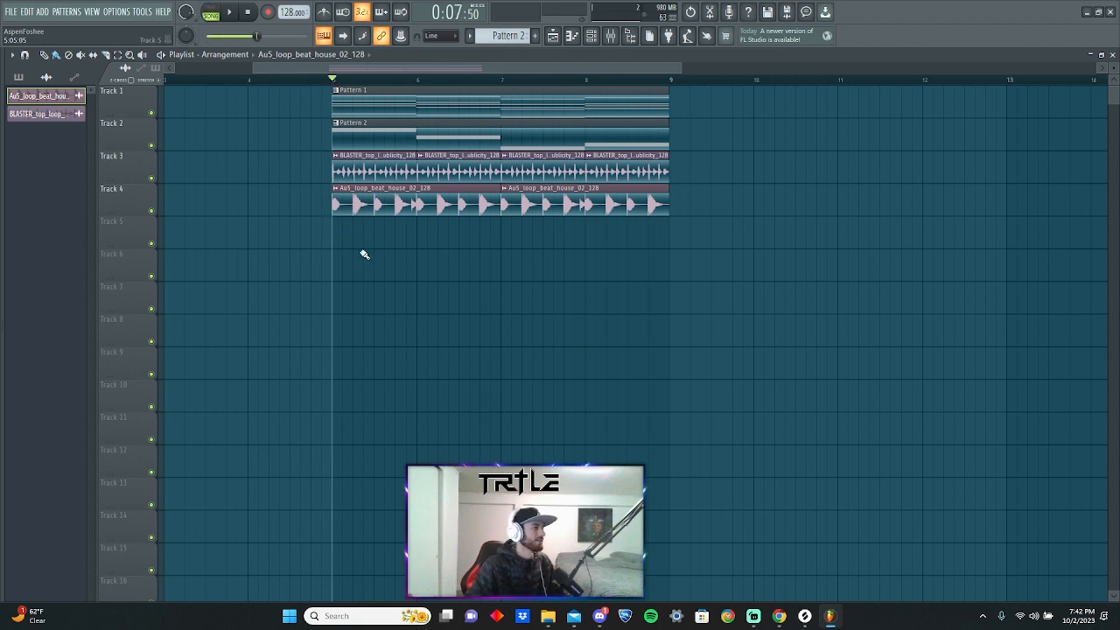
{"action": "key", "text": "space"}
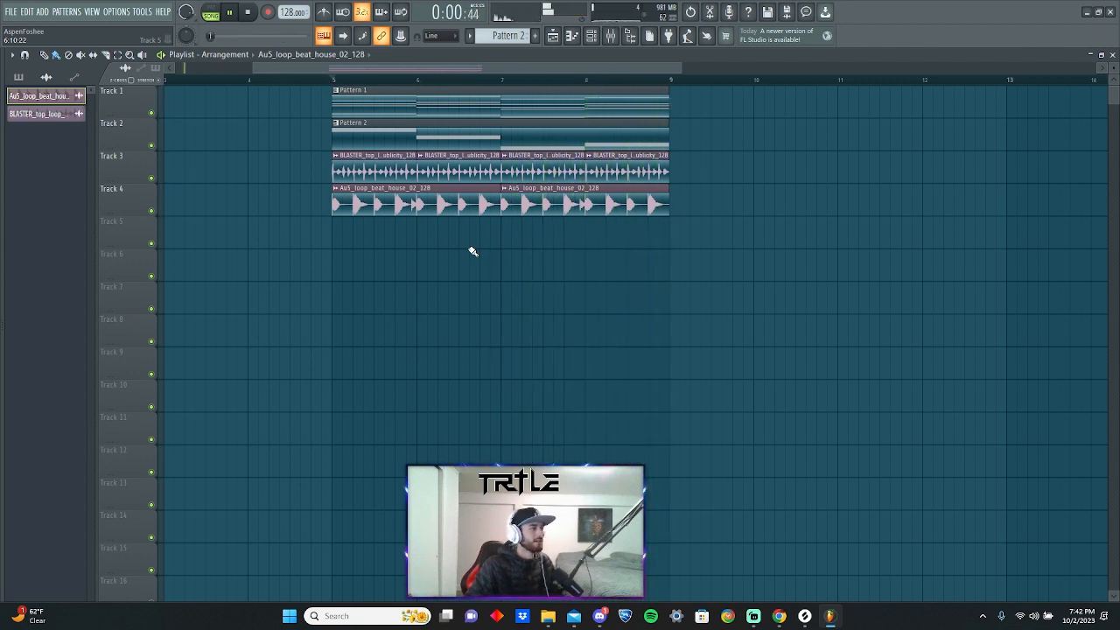
{"action": "key", "text": "space"}
Display all channels in the channel rack
{"action": "left_click", "coordinate": [592, 36]}
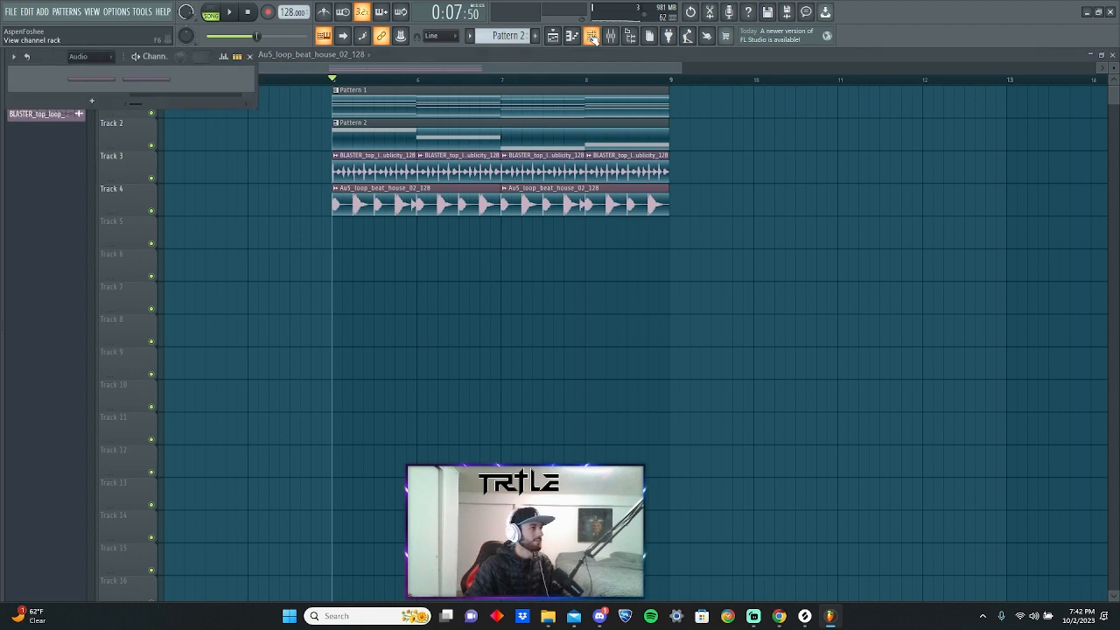
{"action": "left_click", "coordinate": [103, 58]}
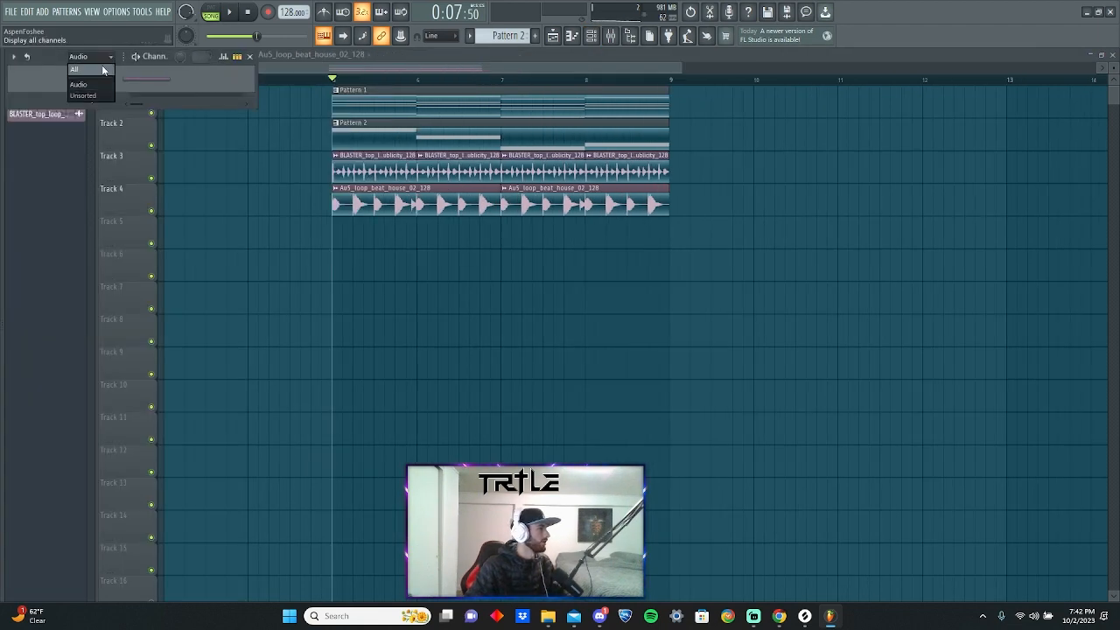
{"action": "left_click", "coordinate": [101, 68]}
Check the mixer's master track and the Serum bass patch, closing each after viewing
{"action": "left_click", "coordinate": [611, 36]}
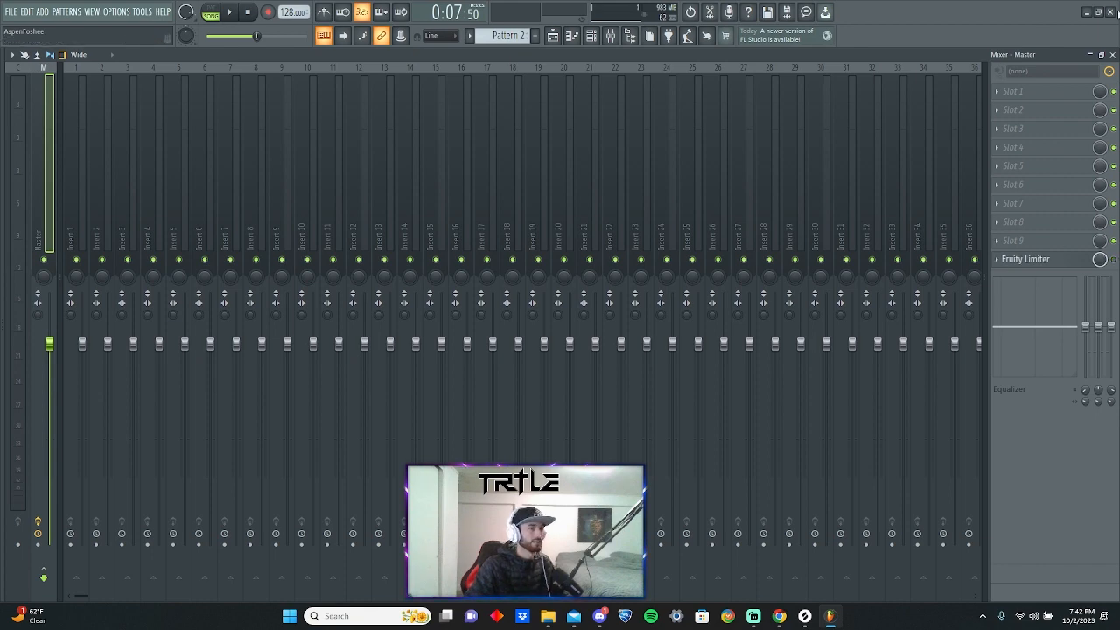
{"action": "left_click", "coordinate": [1113, 54]}
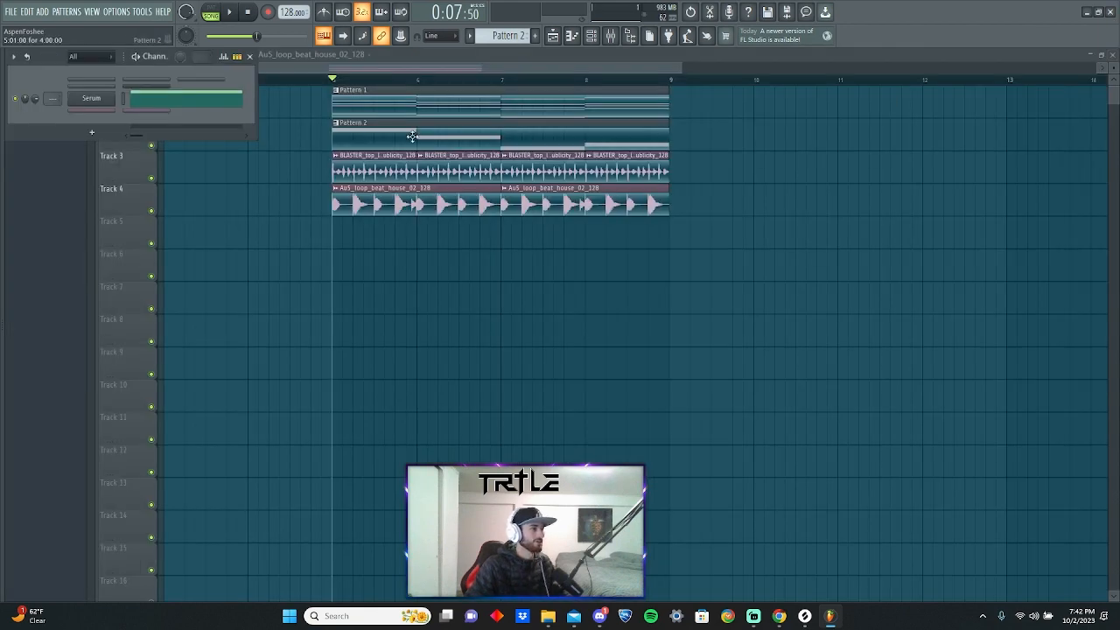
{"action": "left_click", "coordinate": [73, 102]}
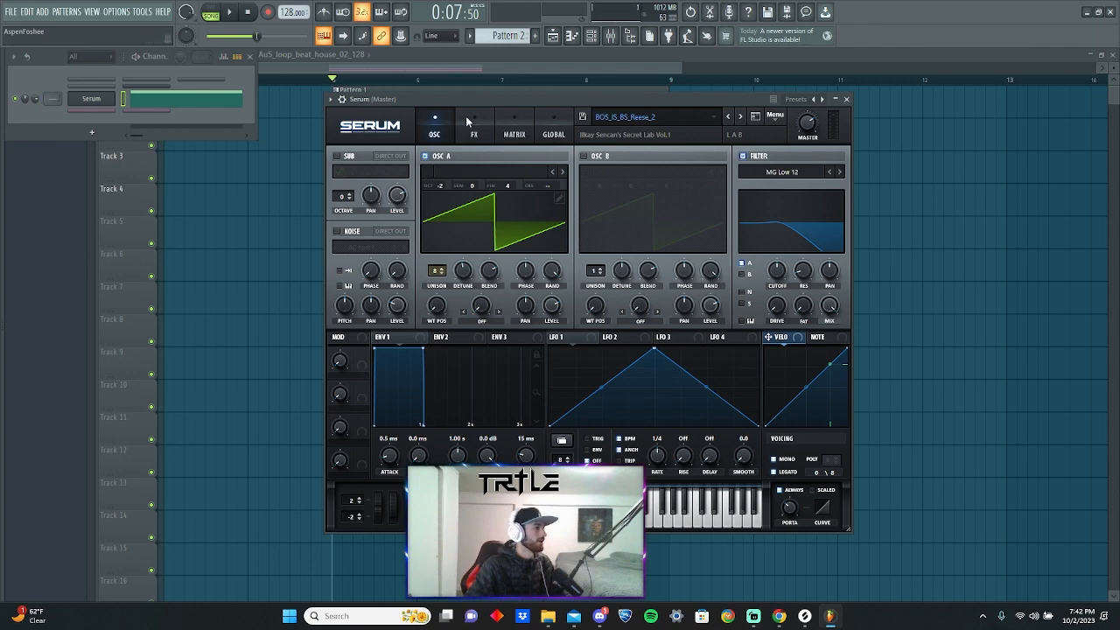
{"action": "left_click", "coordinate": [846, 99]}
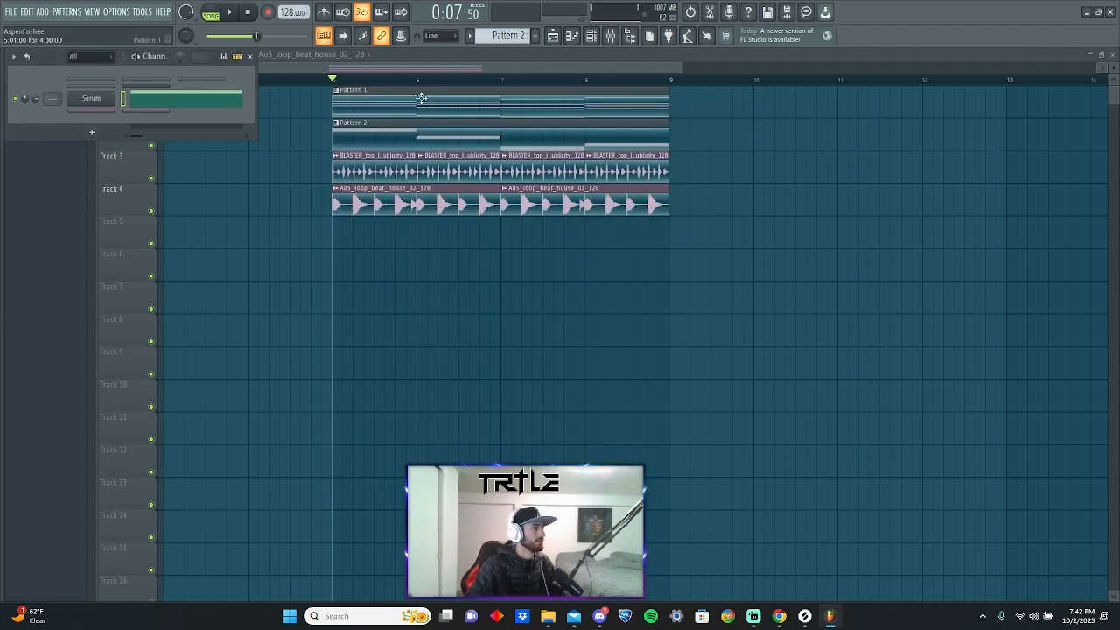
Show Pattern 1's channel and route Addictive Keys to mixer track 1
{"action": "left_click", "coordinate": [250, 57]}
{"action": "left_click", "coordinate": [367, 101]}
{"action": "left_click", "coordinate": [593, 35]}
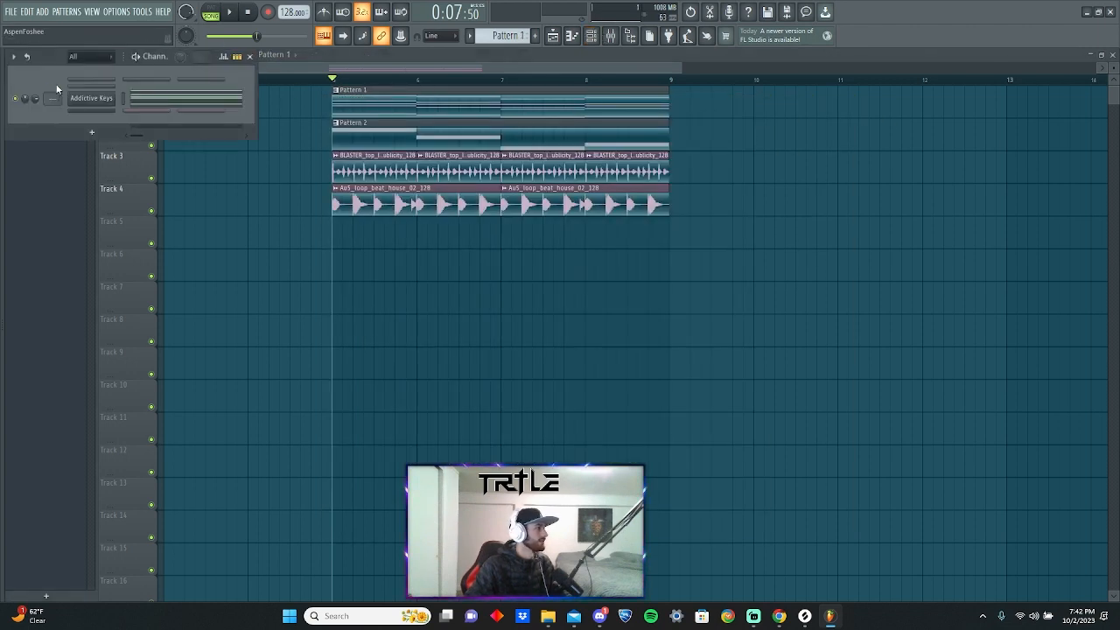
{"action": "left_click", "coordinate": [88, 98]}
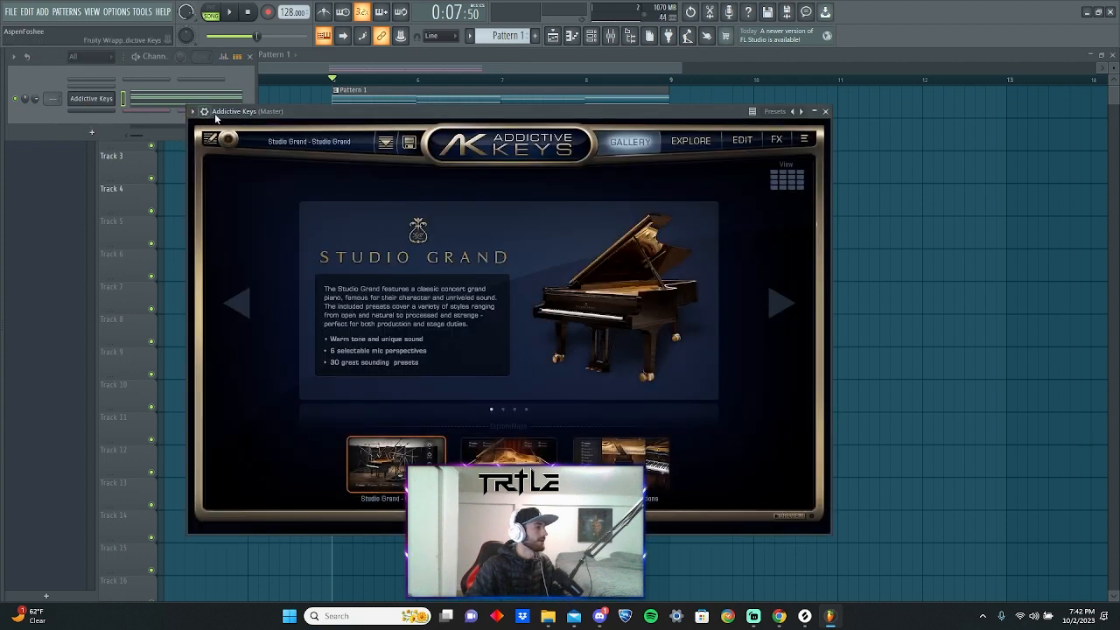
{"action": "left_click", "coordinate": [826, 111]}
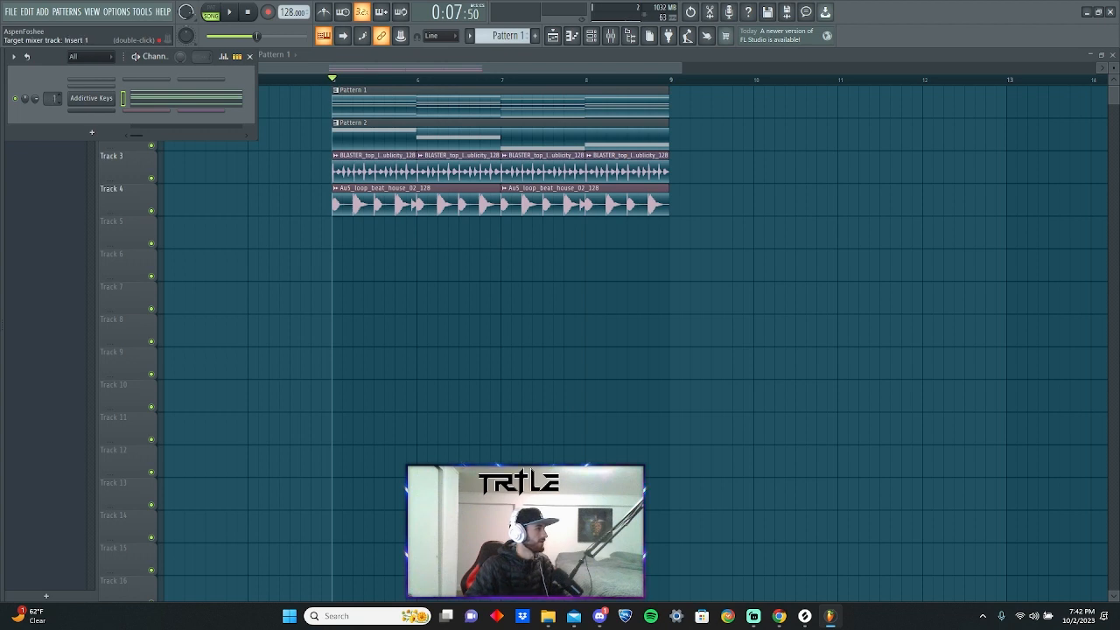
Play the arrangement with the mixer open to check the piano's signal on Insert 1, then stop and close the mixer
{"action": "left_click", "coordinate": [611, 36]}
{"action": "key", "text": "space"}
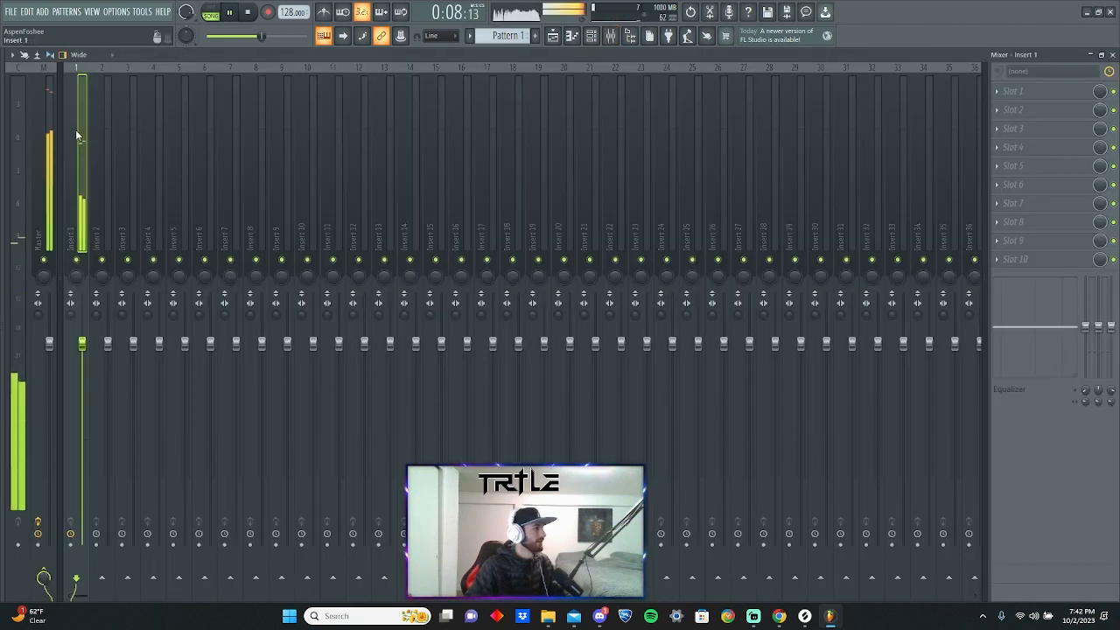
{"action": "key", "text": "space"}
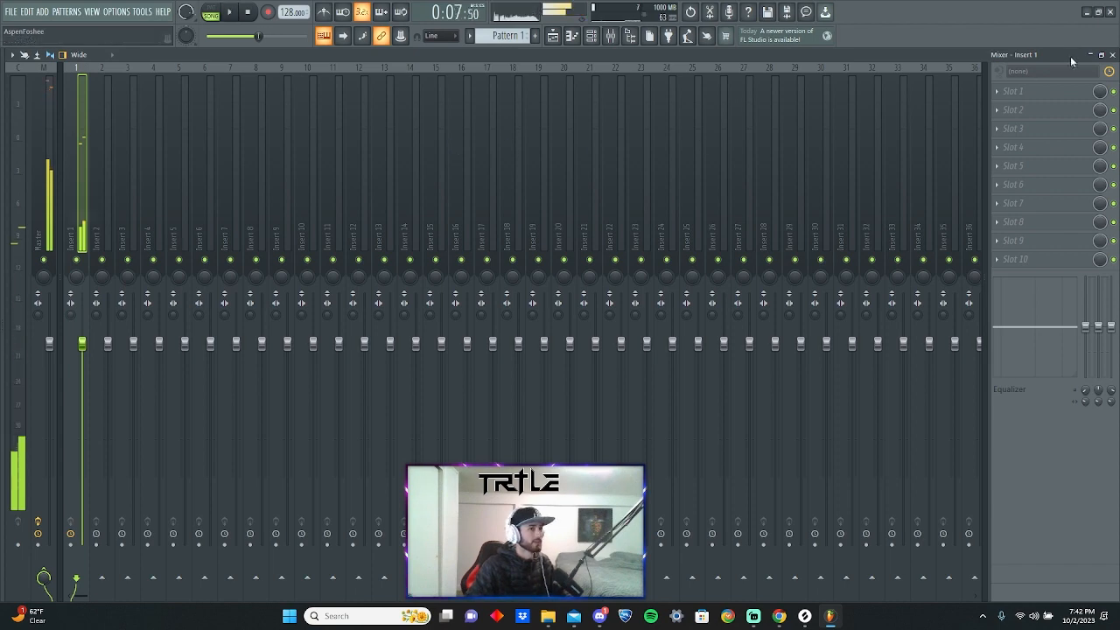
{"action": "left_click", "coordinate": [1113, 55]}
Show the Addictive Keys wrapper settings to examine its mixer track assignment, then close the plugin
{"action": "left_click", "coordinate": [97, 98]}
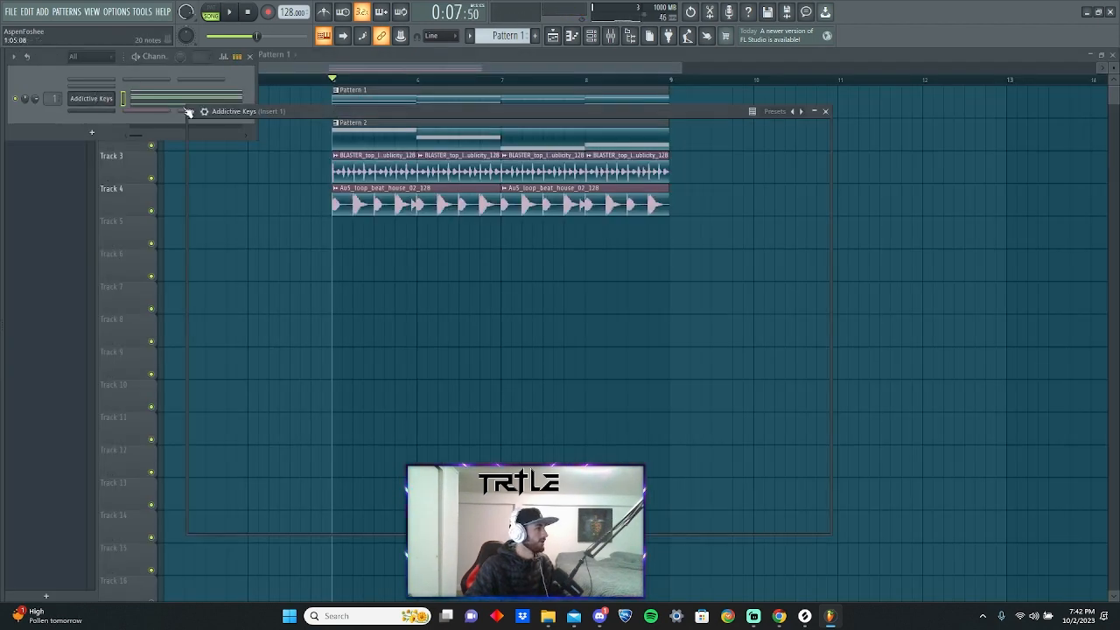
{"action": "left_click_drag", "start_coordinate": [314, 115], "coordinate": [395, 97]}
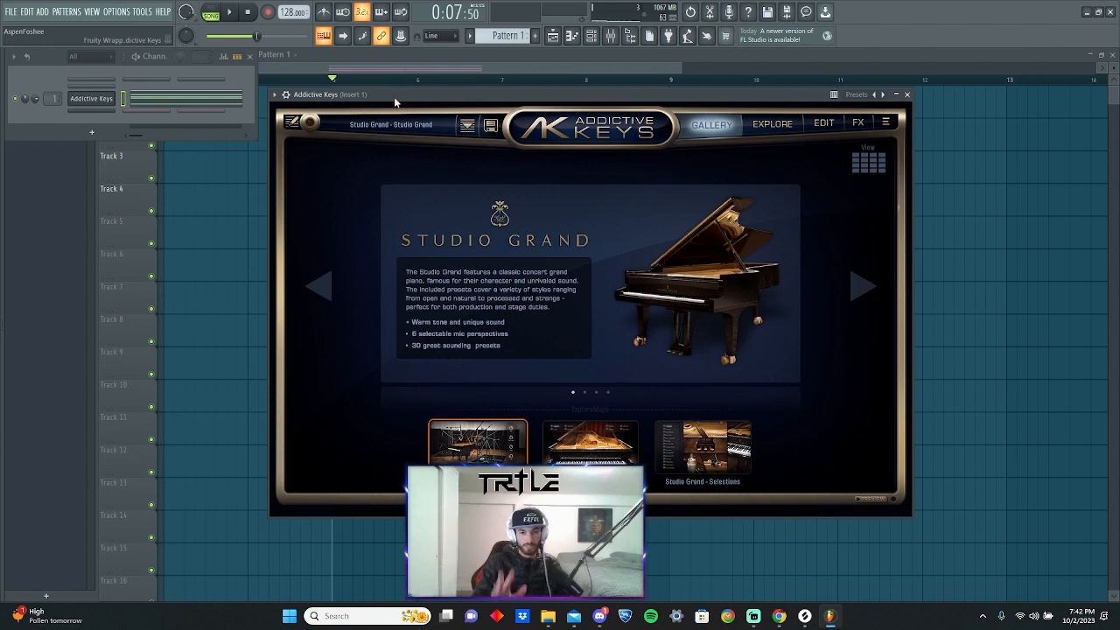
{"action": "left_click", "coordinate": [288, 95]}
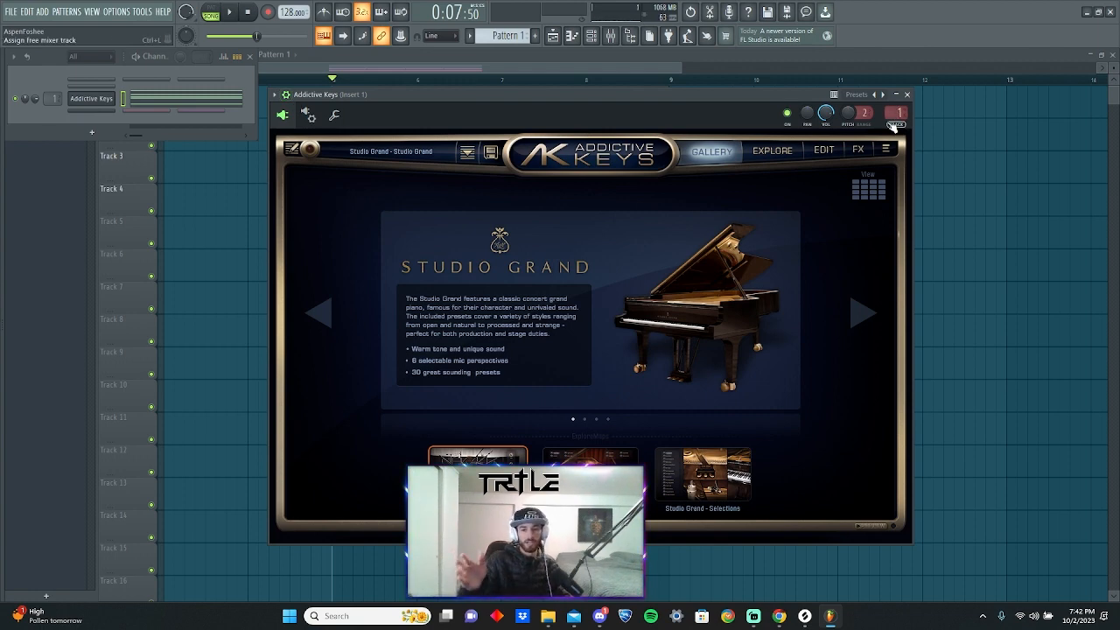
{"action": "left_click", "coordinate": [907, 96]}
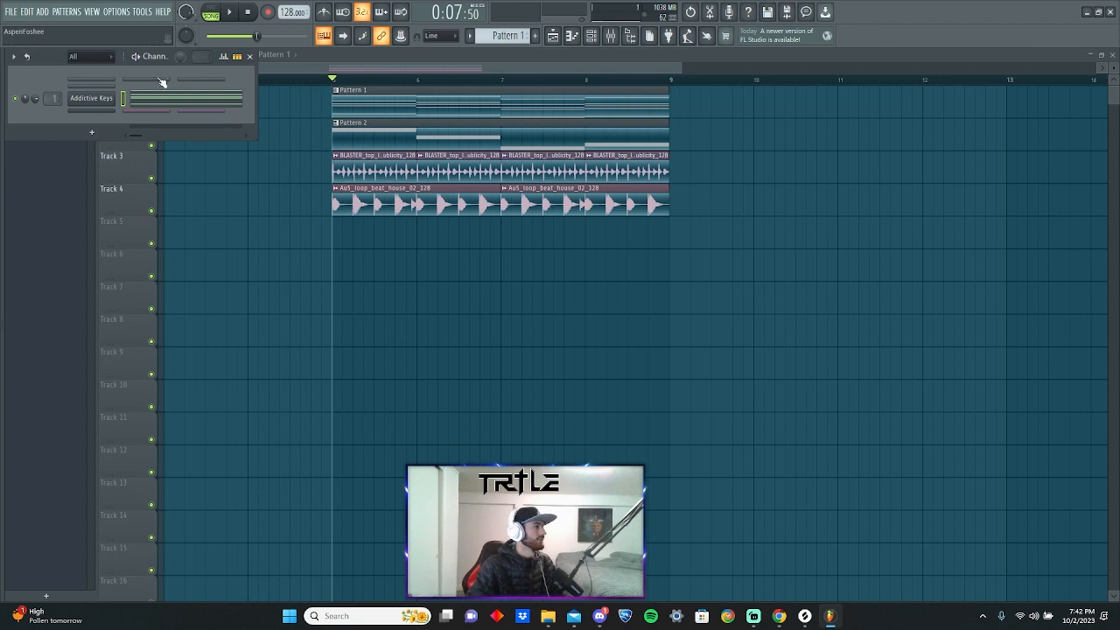
Route the Serum bass channel of Pattern 2 to mixer track 2 and close the channel rack
{"action": "left_click", "coordinate": [251, 56]}
{"action": "left_click", "coordinate": [591, 35]}
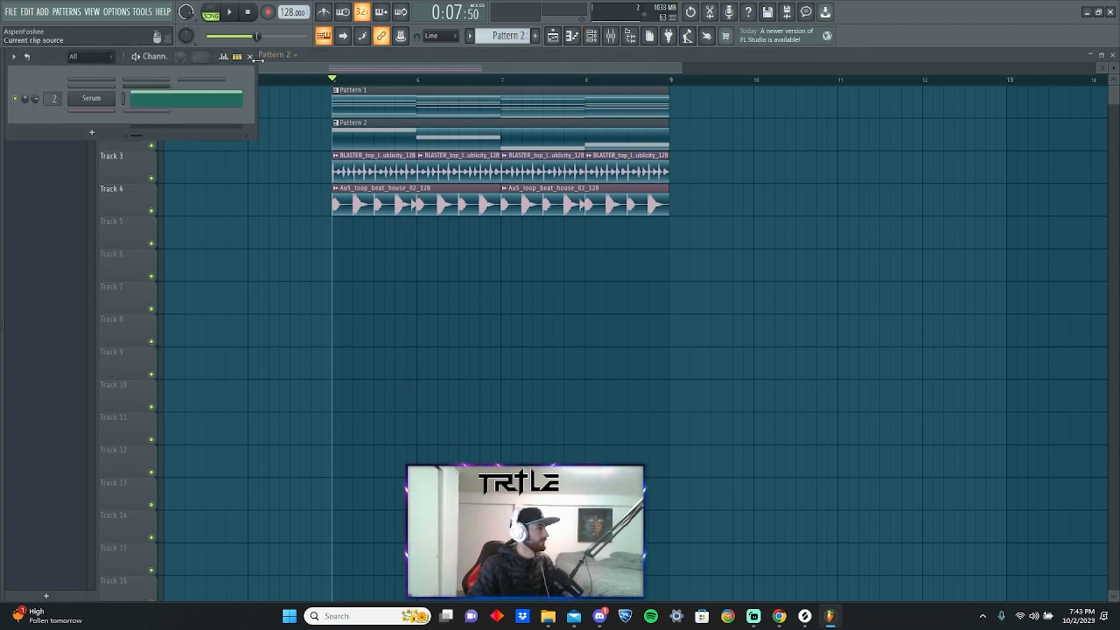
{"action": "left_click", "coordinate": [251, 57]}
Route the BLASTER_top_loop_publicity_128 clip to mixer track 3 and the Au5_loop_beat_house_02_128 clip to mixer track 4
{"action": "double_click", "coordinate": [385, 154]}
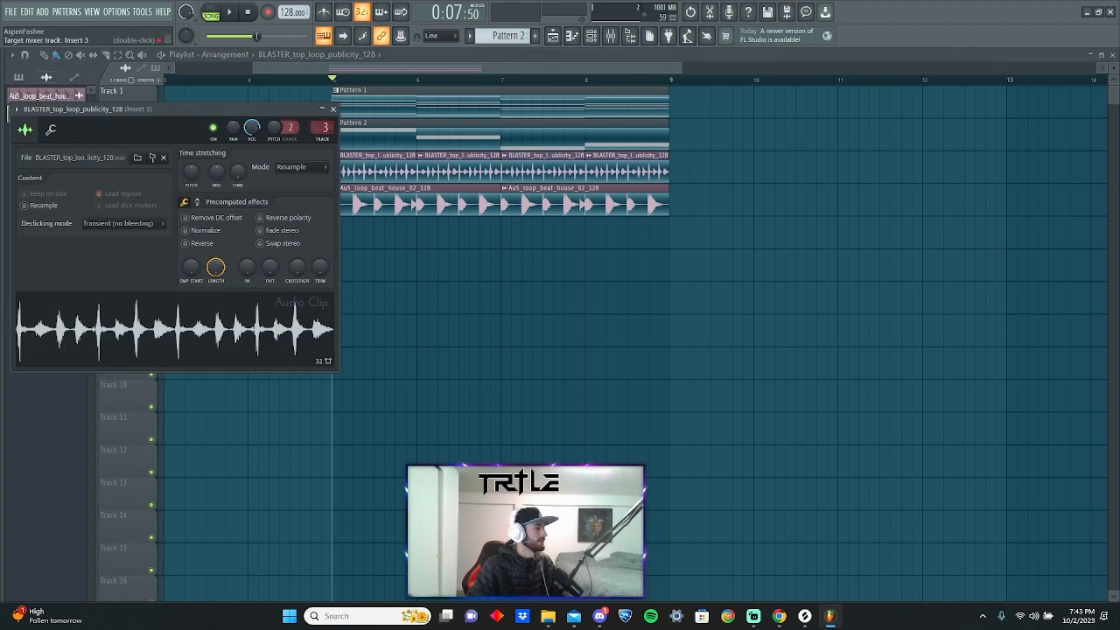
{"action": "left_click", "coordinate": [333, 109]}
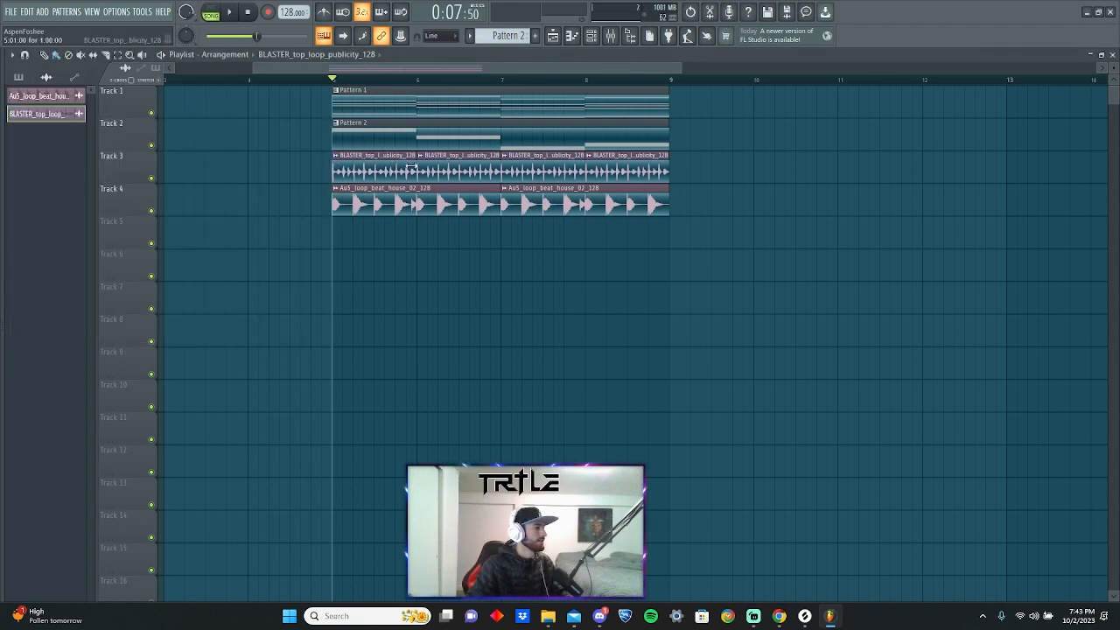
{"action": "double_click", "coordinate": [394, 168]}
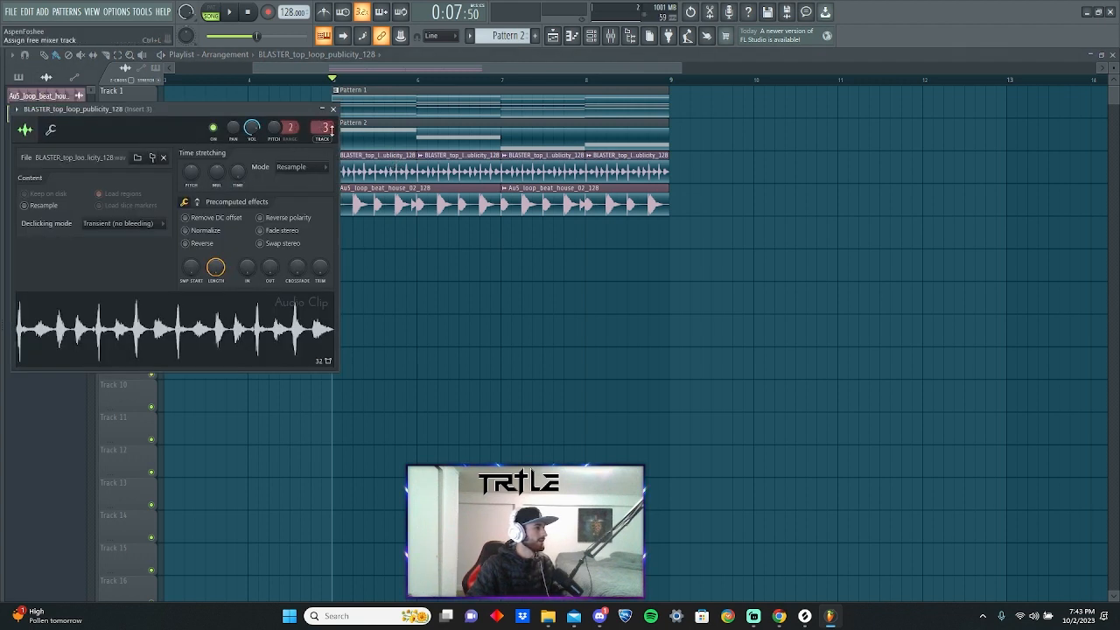
{"action": "left_click_drag", "start_coordinate": [290, 112], "coordinate": [321, 112]}
{"action": "left_click", "coordinate": [364, 109]}
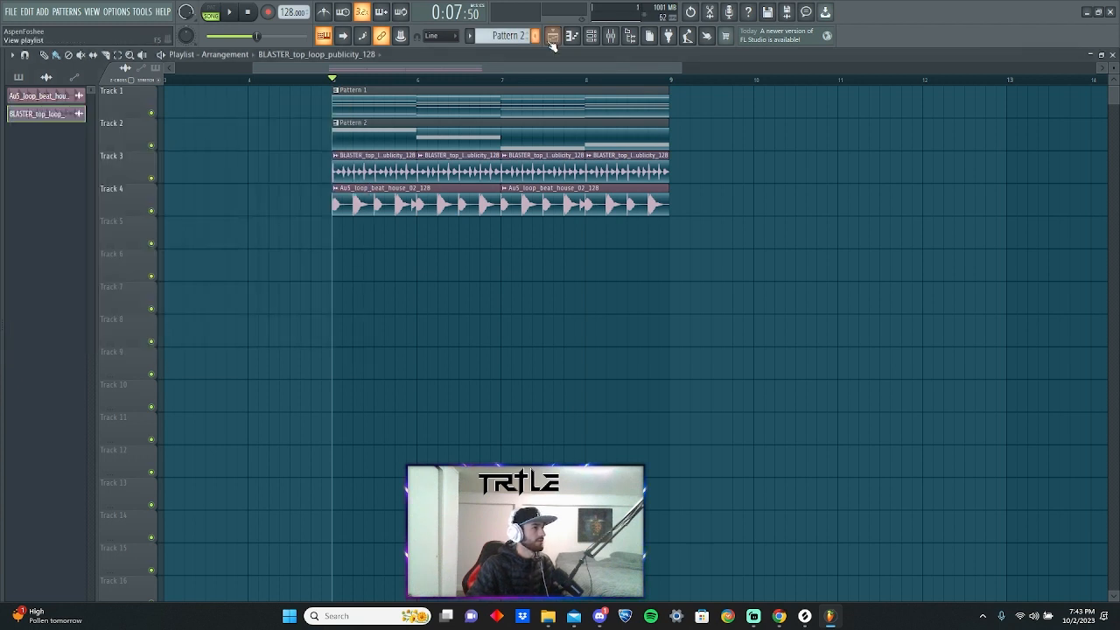
{"action": "double_click", "coordinate": [455, 209]}
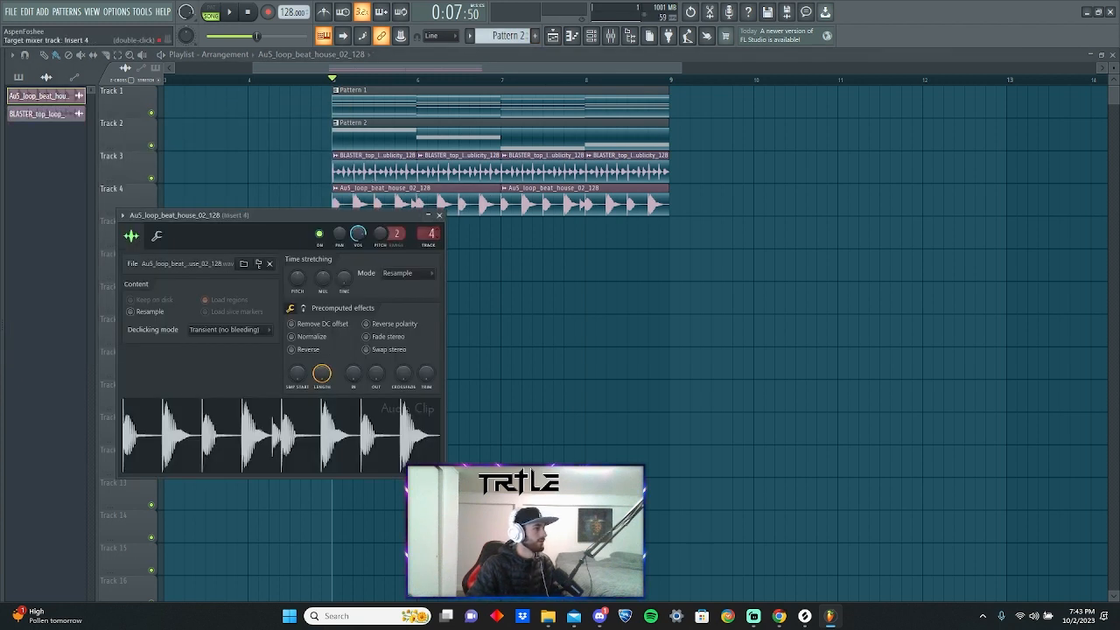
{"action": "left_click", "coordinate": [439, 215]}
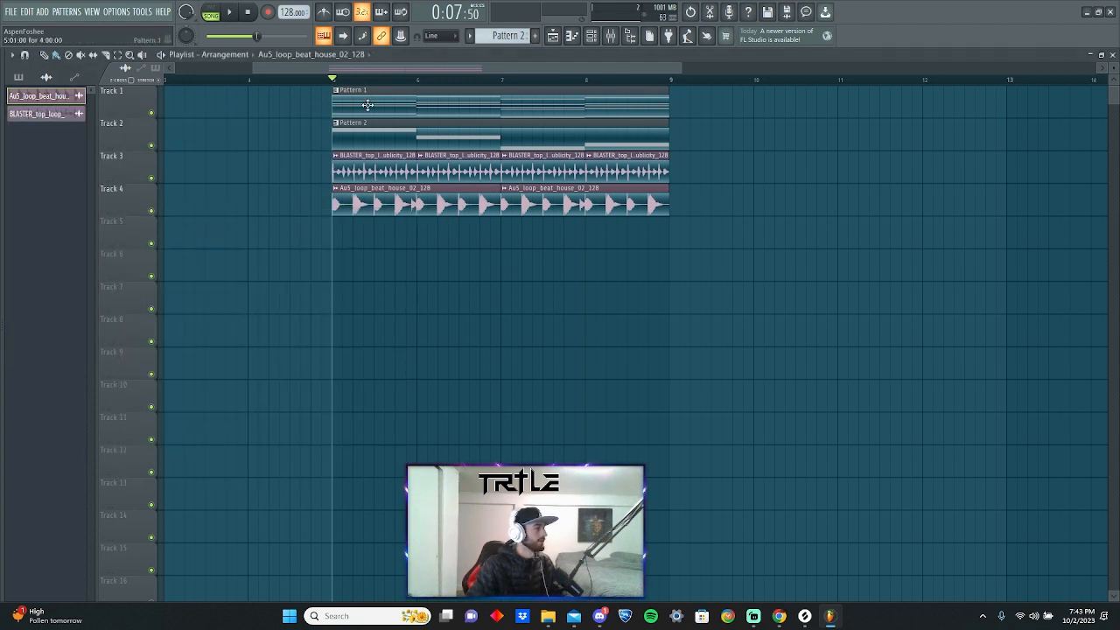
Restore the mixer to a floating window, enlarge it and place it beside the playlist clips
{"action": "left_click", "coordinate": [611, 35]}
{"action": "left_click", "coordinate": [1101, 55]}
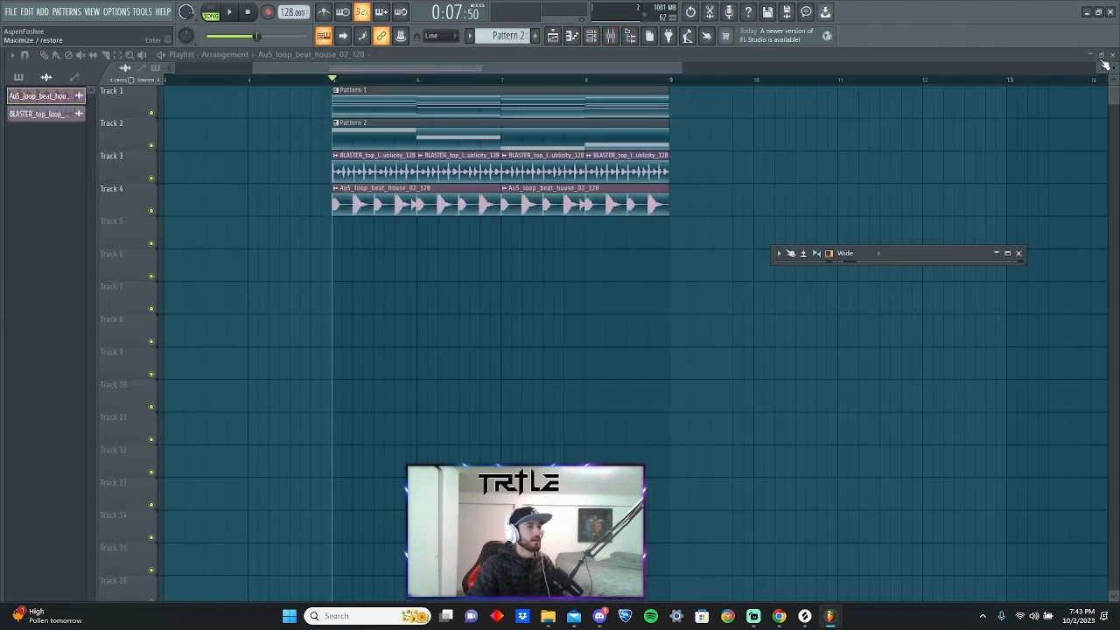
{"action": "left_click", "coordinate": [1007, 253]}
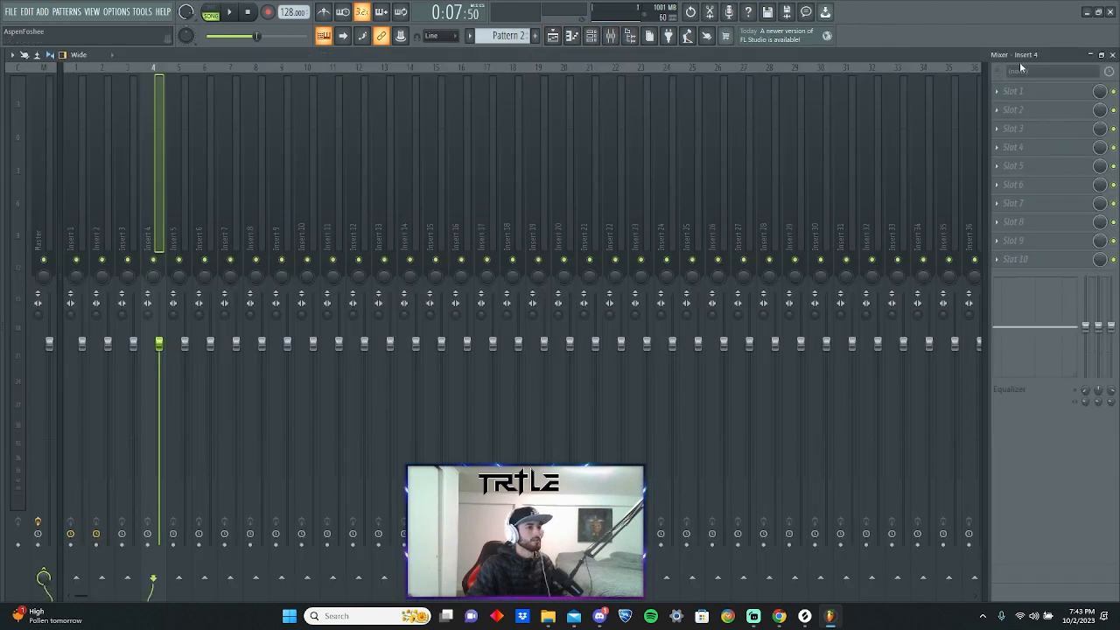
{"action": "left_click", "coordinate": [1101, 55]}
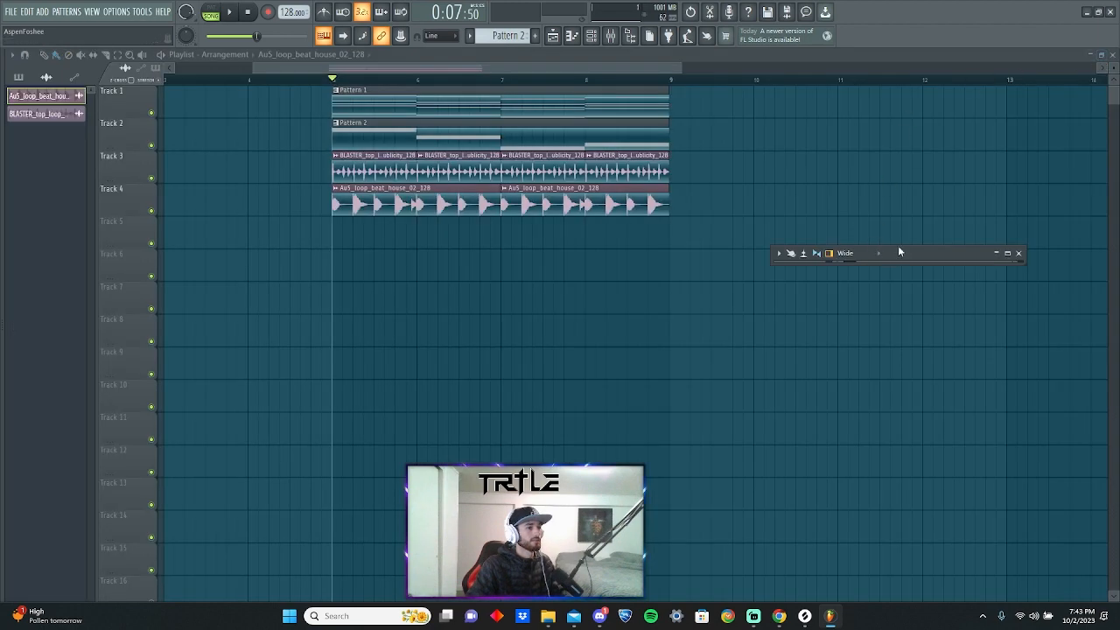
{"action": "left_click_drag", "start_coordinate": [900, 246], "coordinate": [902, 194]}
{"action": "left_click_drag", "start_coordinate": [961, 54], "coordinate": [1115, 142]}
{"action": "left_click_drag", "start_coordinate": [973, 137], "coordinate": [901, 159]}
Play the arrangement to examine the levels on Inserts 1 to 4, then stop playback and maximize the mixer
{"action": "key", "text": "space"}
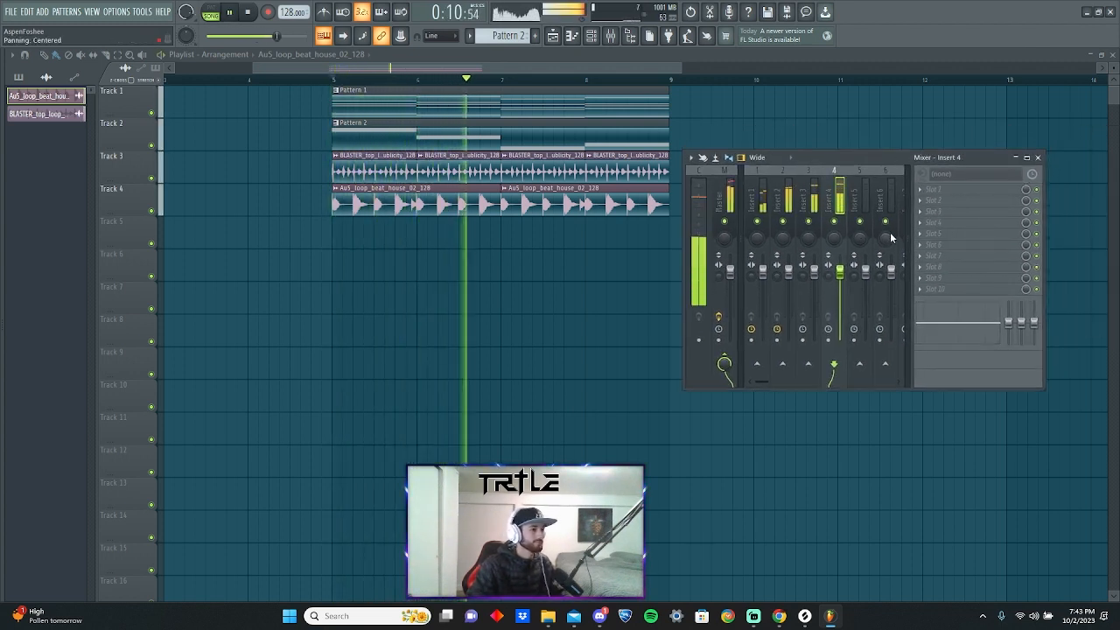
{"action": "key", "text": "space"}
{"action": "left_click", "coordinate": [1028, 160]}
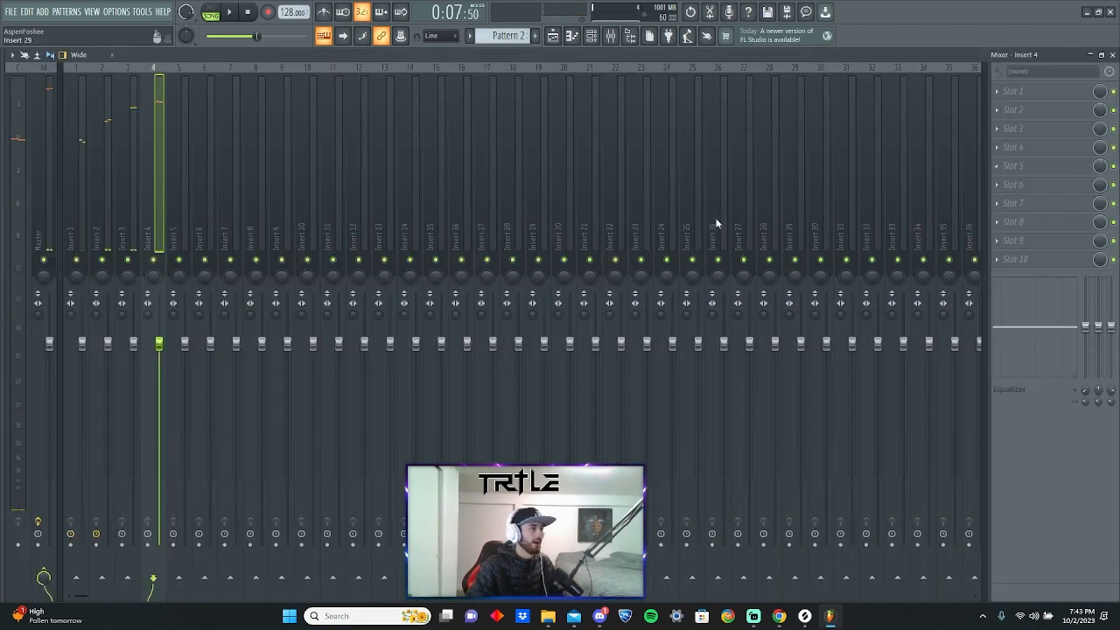
Load Fruity Parametric EQ 2 into the first effect slot of Insert 1
{"action": "left_click", "coordinate": [82, 167]}
{"action": "left_click", "coordinate": [106, 167]}
{"action": "left_click", "coordinate": [127, 165]}
{"action": "left_click", "coordinate": [94, 164]}
{"action": "left_click", "coordinate": [84, 163]}
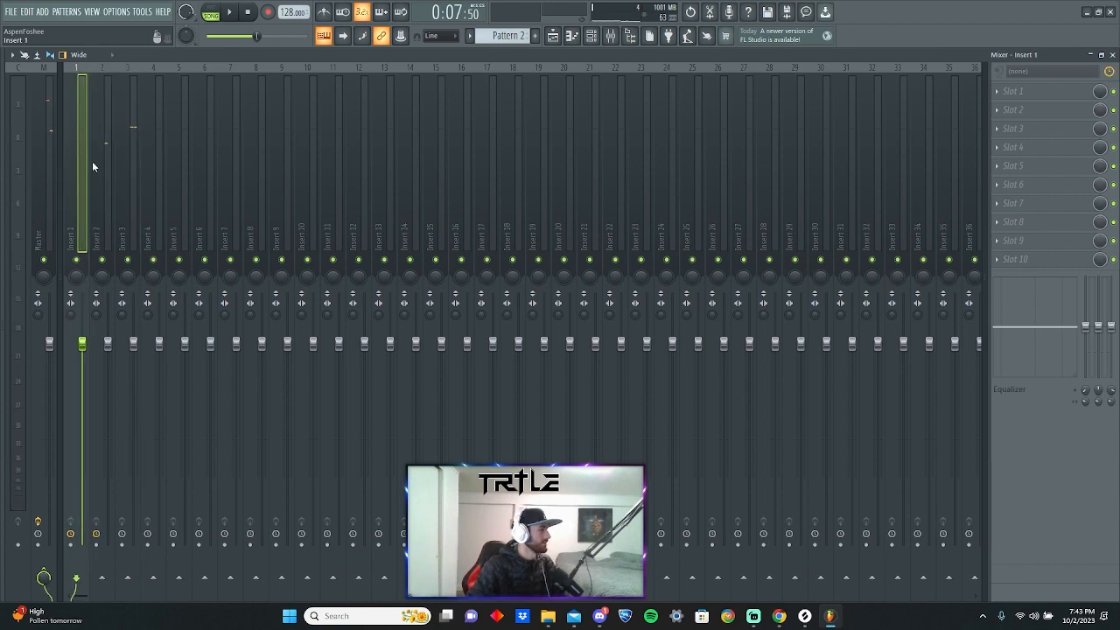
{"action": "left_click", "coordinate": [1026, 103]}
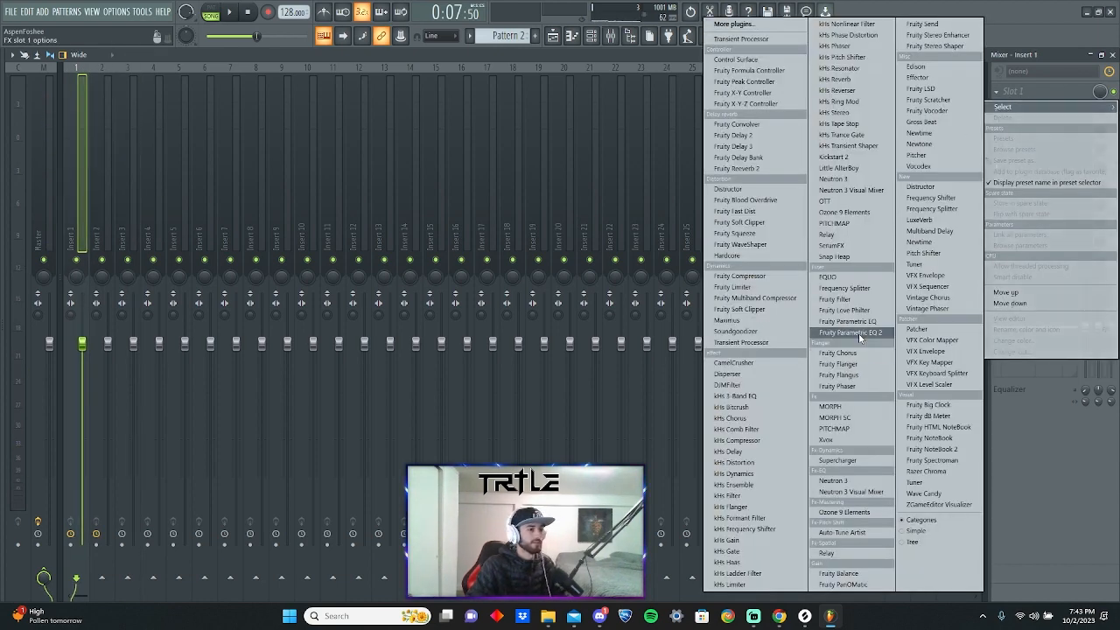
{"action": "left_click", "coordinate": [1031, 99]}
{"action": "left_click", "coordinate": [1031, 99]}
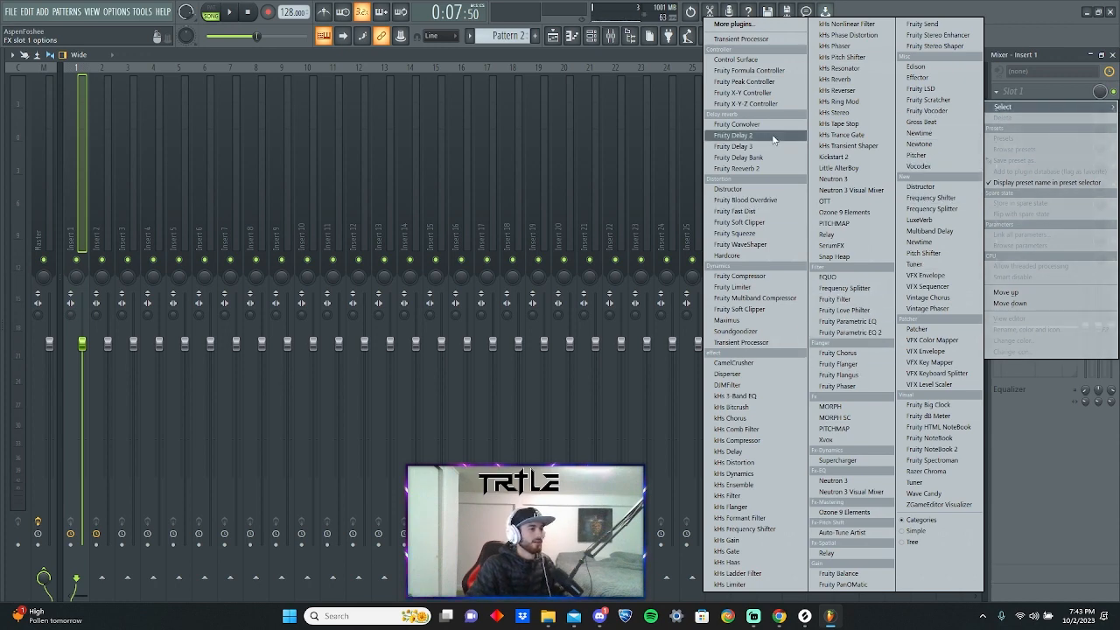
{"action": "left_click", "coordinate": [842, 336]}
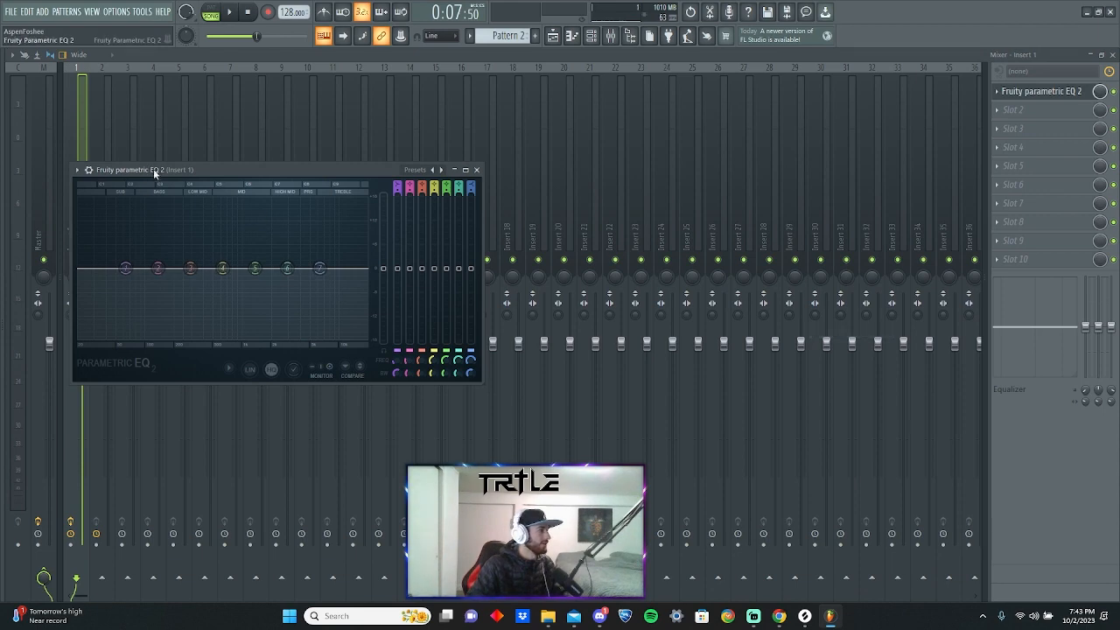
Make EQ band 1 a Steep 8 high pass and set its cutoff to about 145 Hz
{"action": "left_click_drag", "start_coordinate": [155, 170], "coordinate": [338, 140]}
{"action": "right_click", "coordinate": [307, 234]}
{"action": "mouse_move", "coordinate": [328, 277]}
{"action": "left_click", "coordinate": [366, 276]}
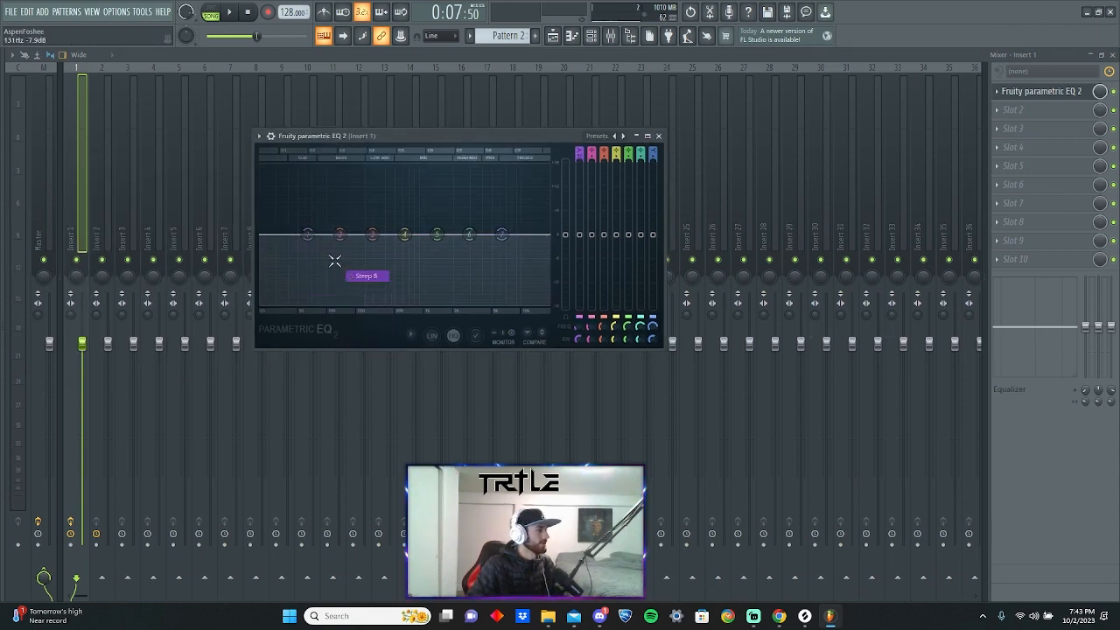
{"action": "right_click", "coordinate": [308, 234]}
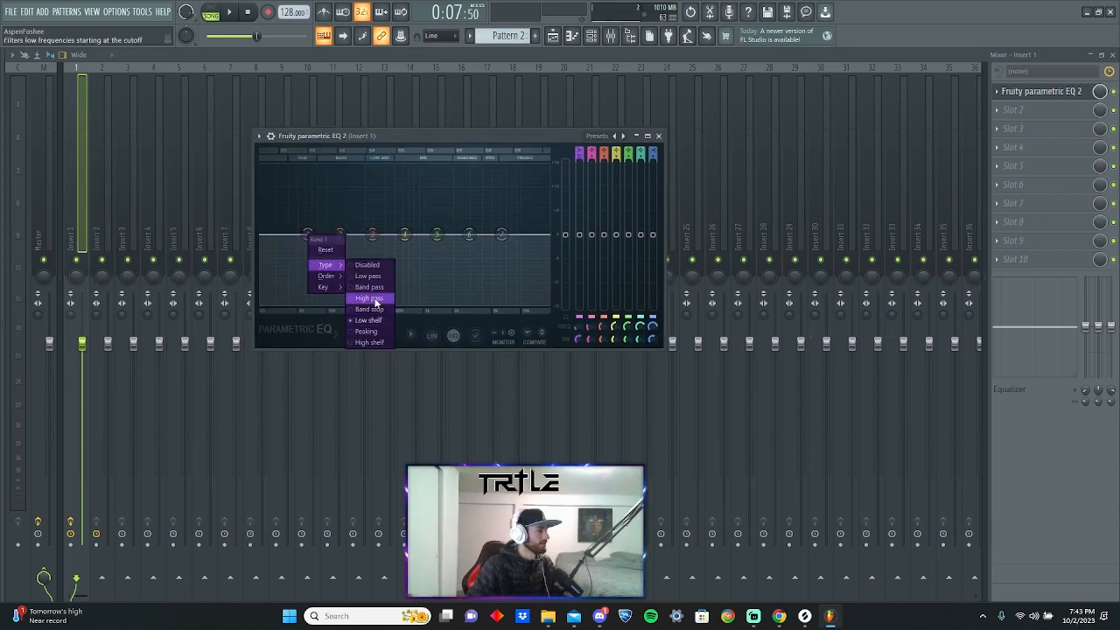
{"action": "left_click", "coordinate": [367, 301]}
{"action": "left_click_drag", "start_coordinate": [317, 233], "coordinate": [341, 234]}
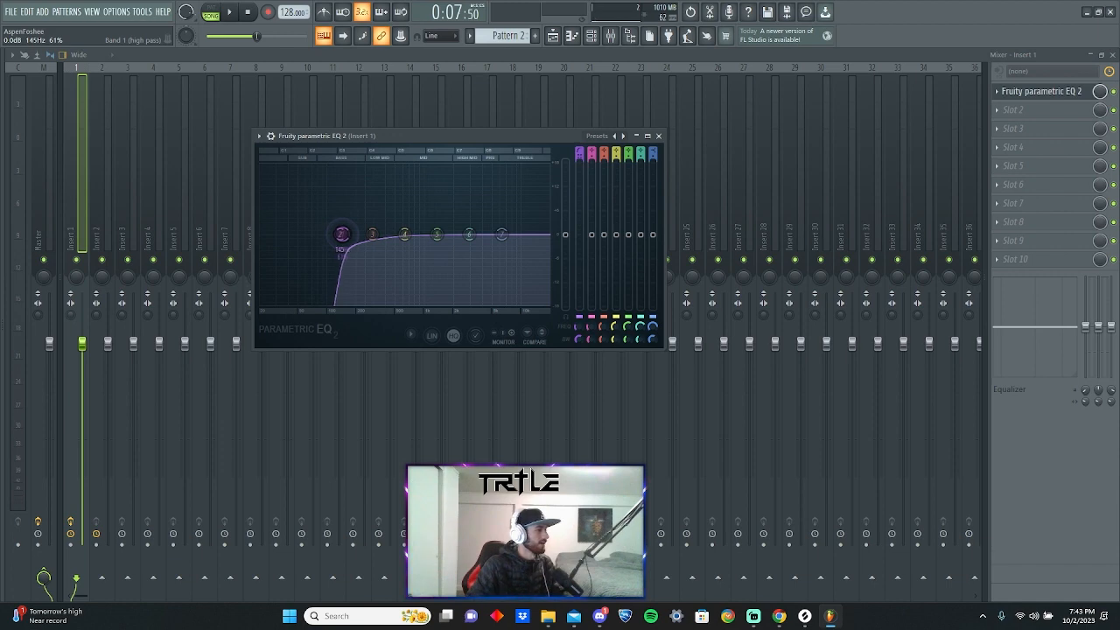
Raise band 1's high-pass cutoff to about 157 Hz while the arrangement plays, then stop playback
{"action": "key", "text": "space"}
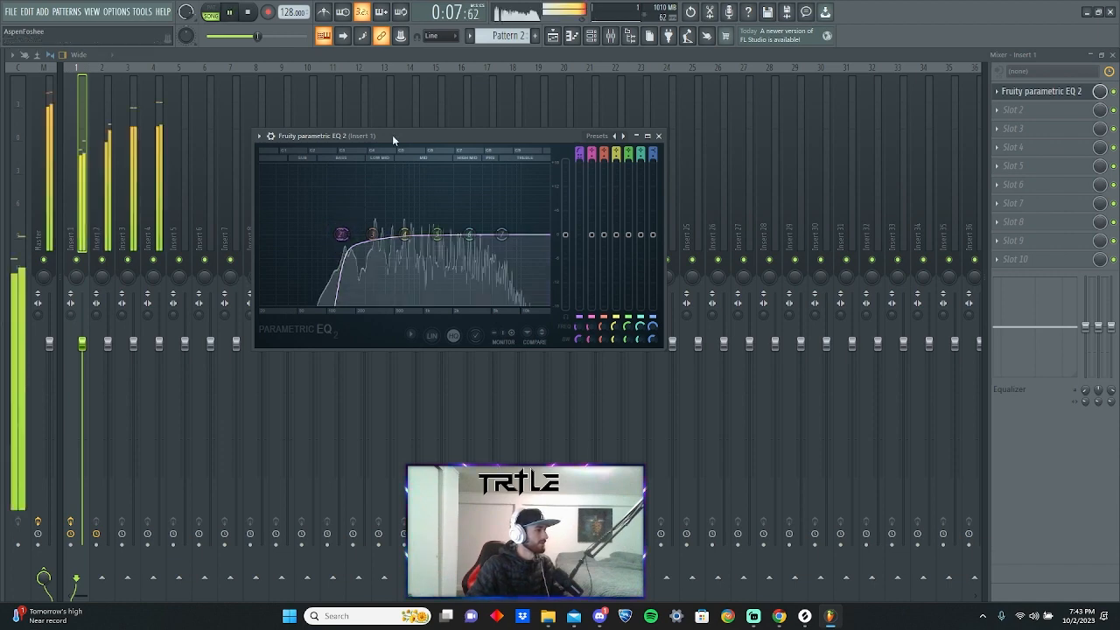
{"action": "left_click_drag", "start_coordinate": [342, 235], "coordinate": [346, 234]}
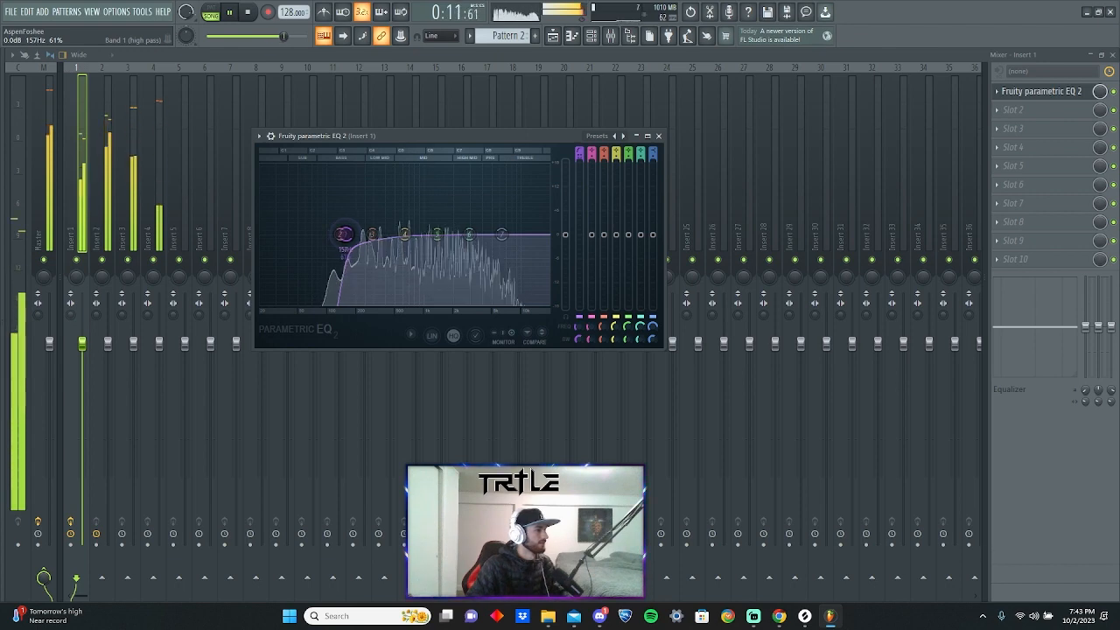
{"action": "key", "text": "space"}
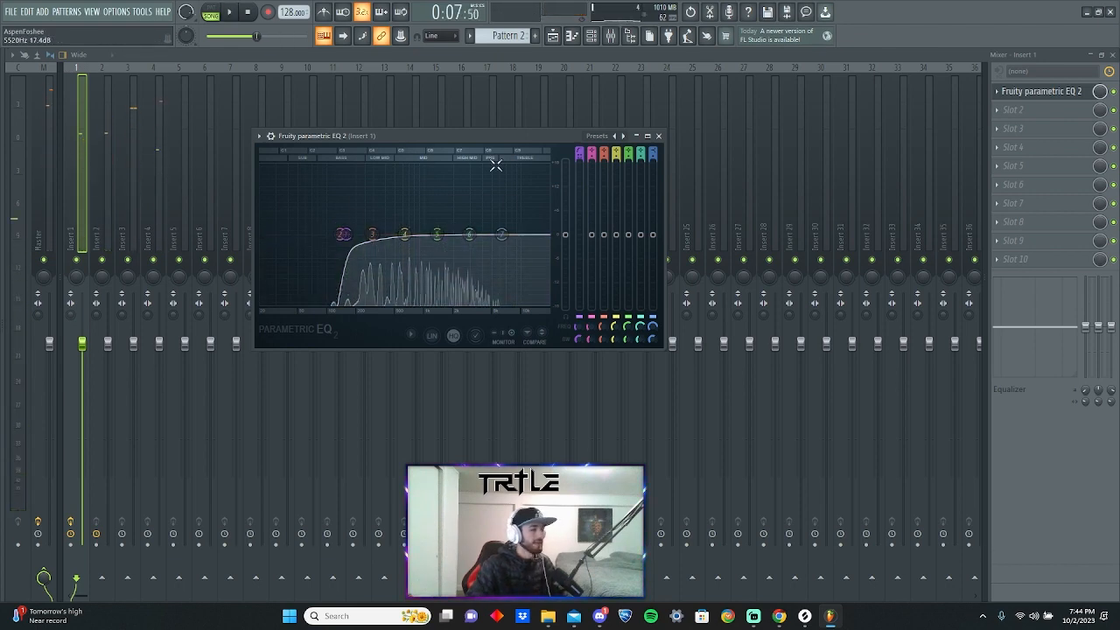
Make EQ band 7 a Steep 8 low pass and move its cutoff near the upper end of the treble range
{"action": "right_click", "coordinate": [501, 235]}
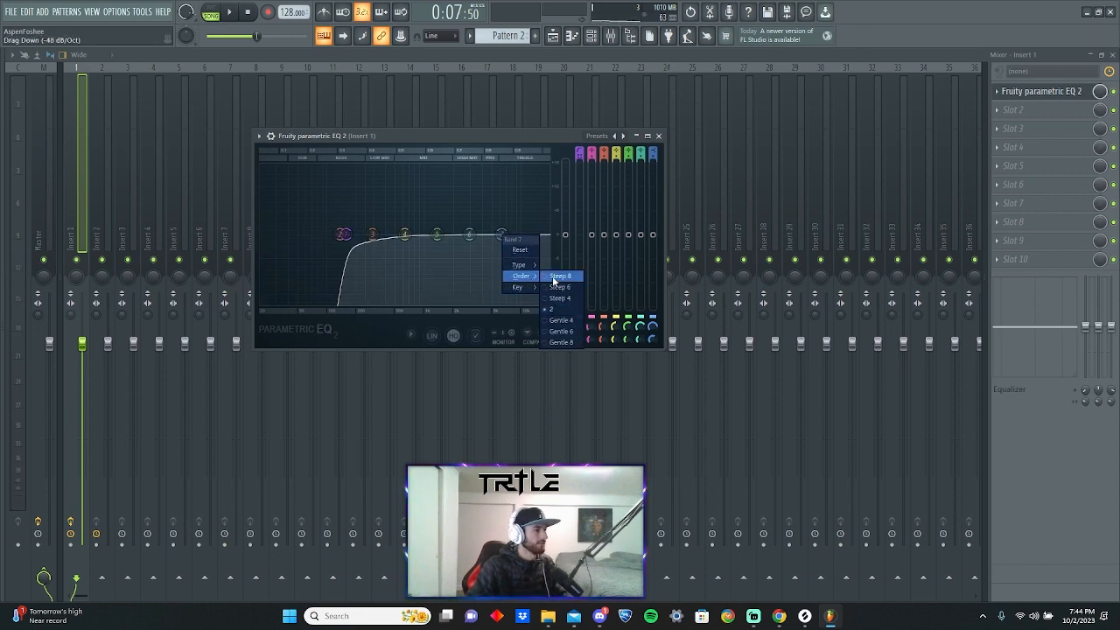
{"action": "left_click", "coordinate": [558, 277]}
{"action": "right_click", "coordinate": [504, 237]}
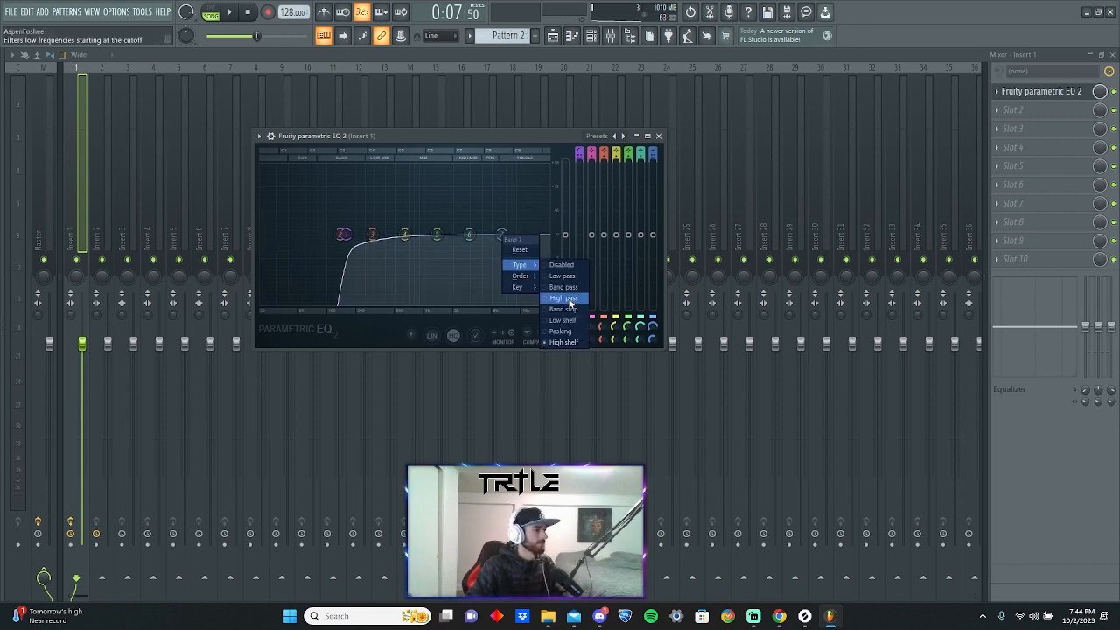
{"action": "left_click", "coordinate": [562, 277]}
{"action": "left_click_drag", "start_coordinate": [512, 234], "coordinate": [538, 234]}
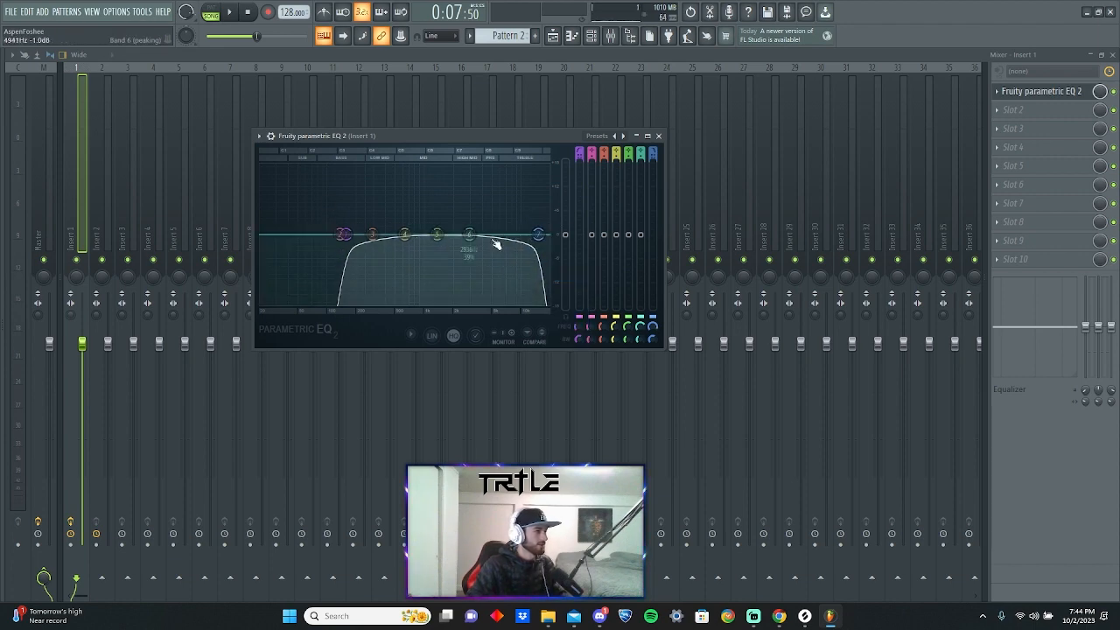
Change band 7's filter order to Steep 4
{"action": "right_click", "coordinate": [539, 235]}
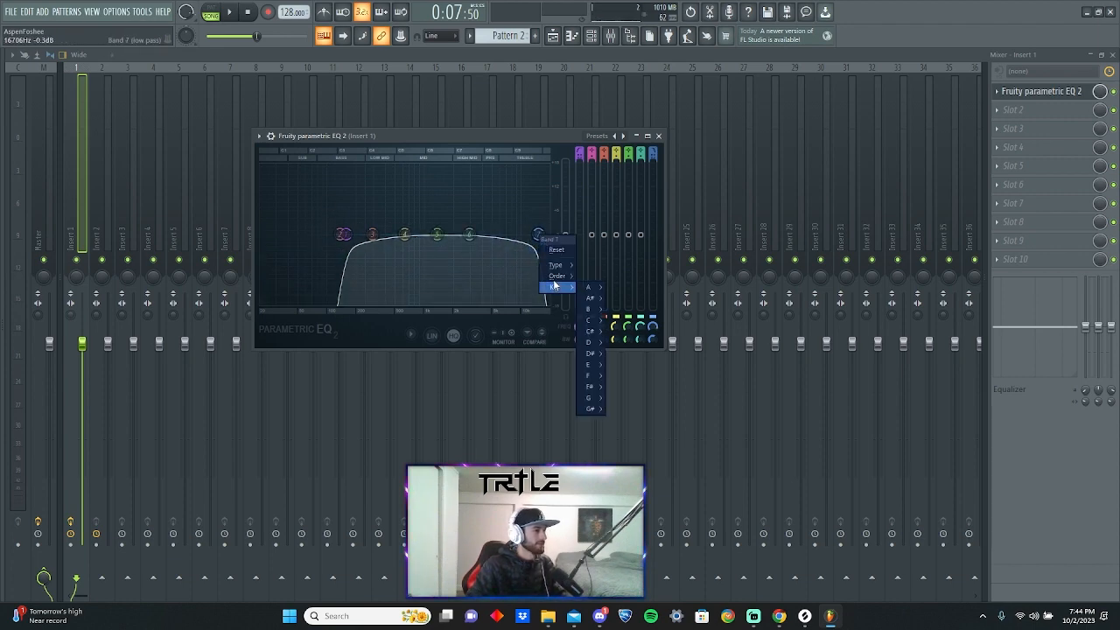
{"action": "mouse_move", "coordinate": [554, 277]}
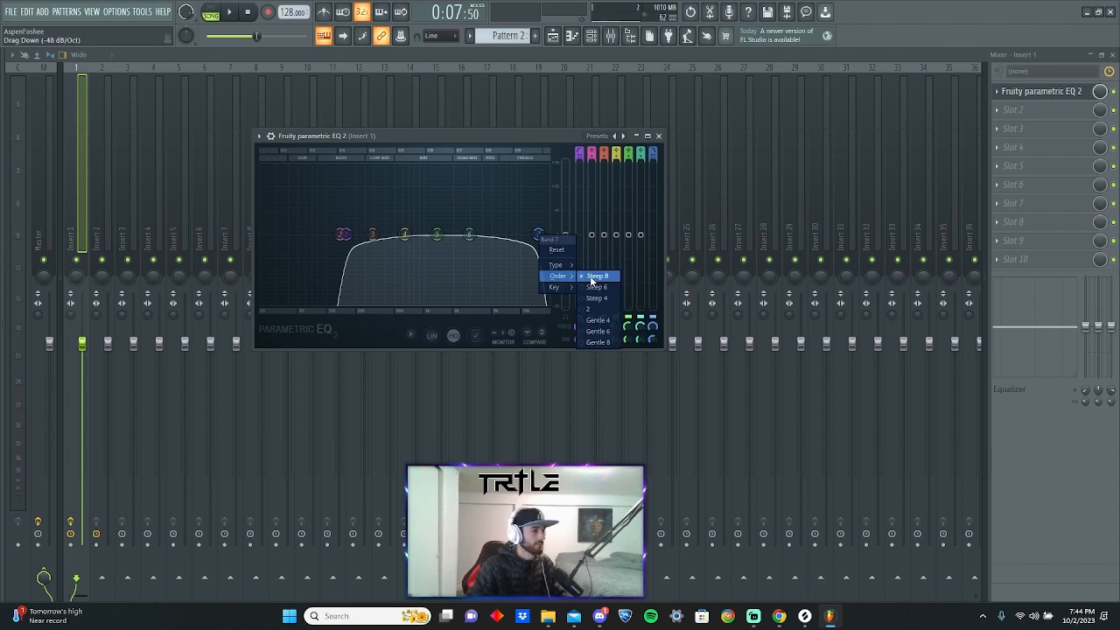
{"action": "left_click", "coordinate": [604, 300]}
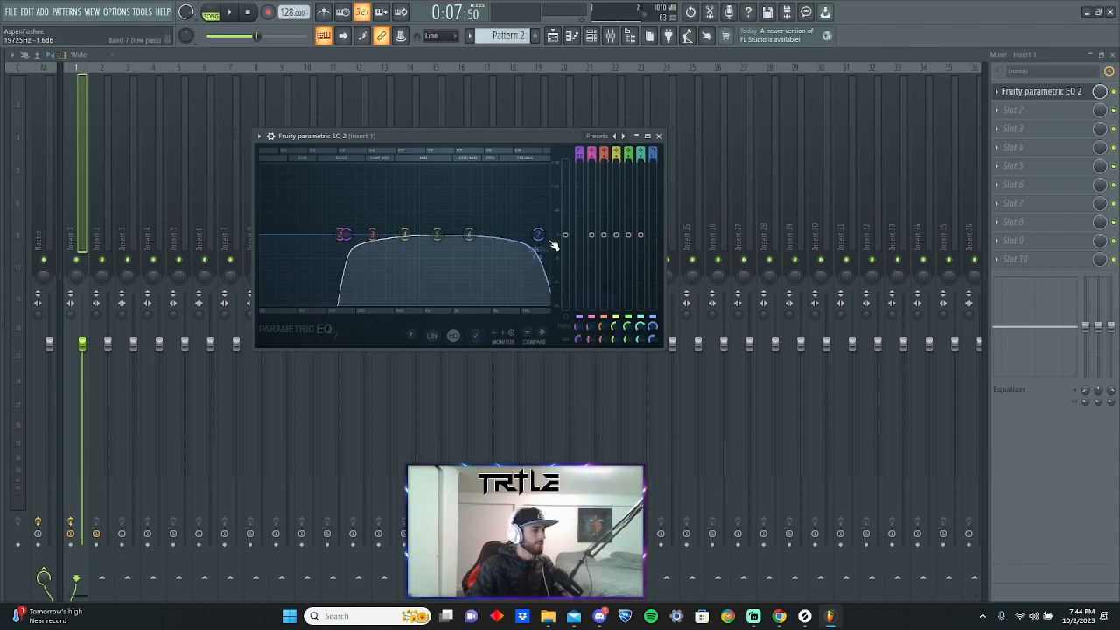
Lower band 7's low-pass cutoff to about 9.2 kHz and try a gentler filter order
{"action": "left_click_drag", "start_coordinate": [539, 235], "coordinate": [518, 234]}
{"action": "right_click", "coordinate": [517, 234]}
{"action": "mouse_move", "coordinate": [548, 286]}
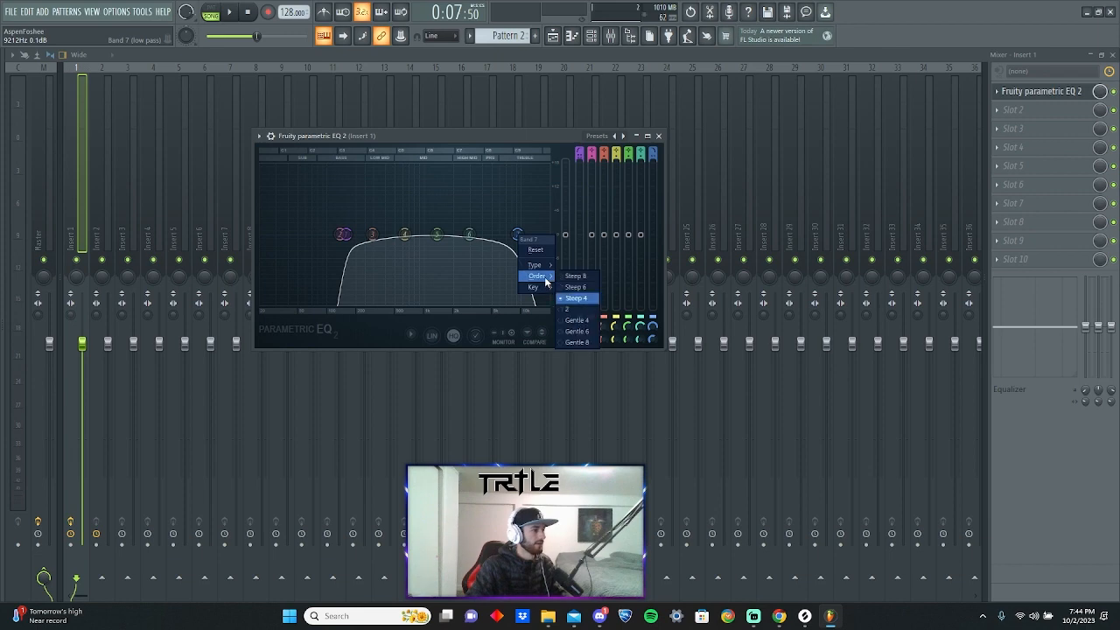
{"action": "left_click", "coordinate": [576, 327]}
Raise band 7's low-pass cutoff with a Steep 6 order, and open its filter type choices
{"action": "left_click_drag", "start_coordinate": [517, 236], "coordinate": [531, 234]}
{"action": "right_click", "coordinate": [526, 234]}
{"action": "mouse_move", "coordinate": [546, 275]}
{"action": "left_click", "coordinate": [585, 287]}
{"action": "right_click", "coordinate": [531, 235]}
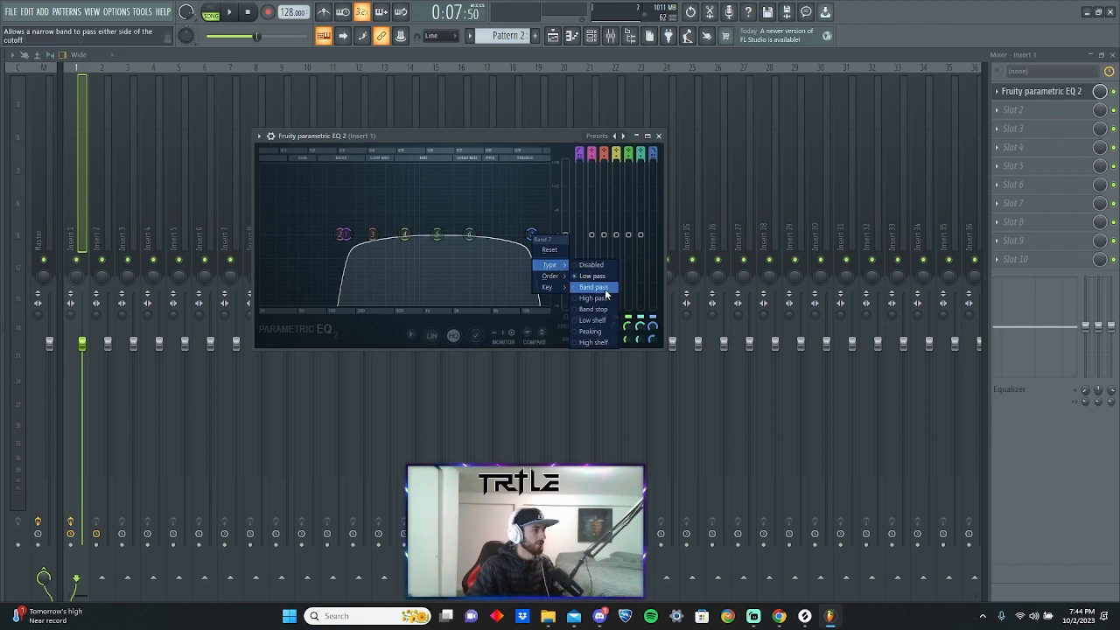